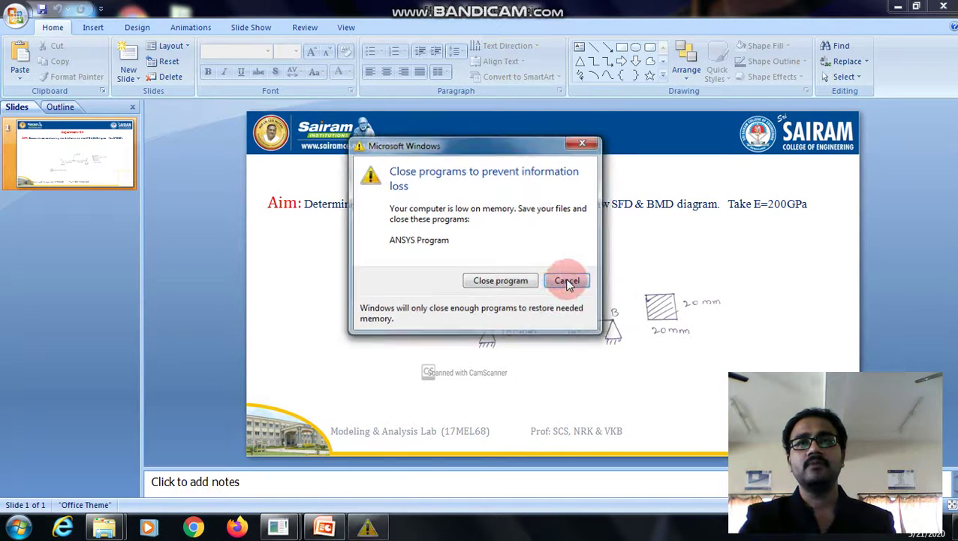
# - Dismiss the low-memory warning without closing the program and switch to the ANSYS Multiphysics Utility Menu window
pyautogui.click(567, 282)
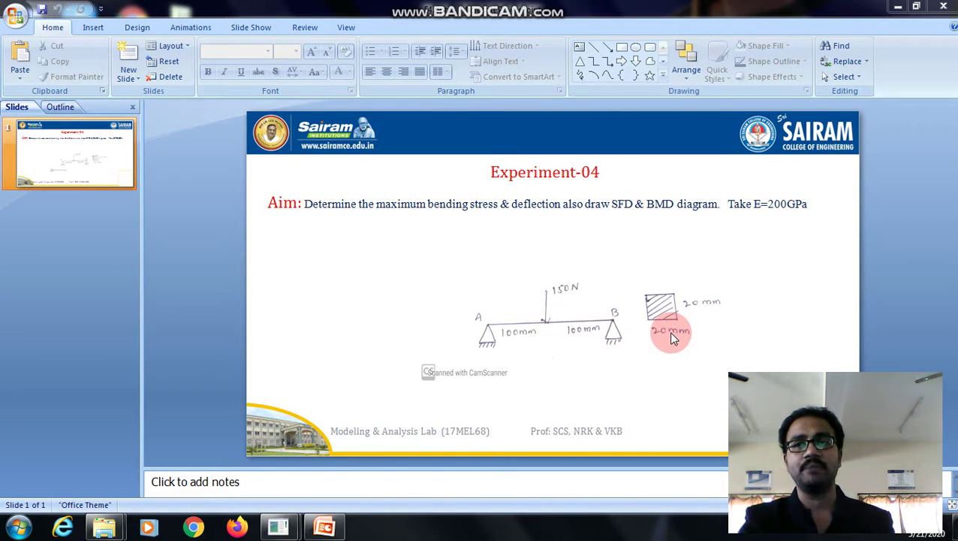
pyautogui.moveTo(276, 526)
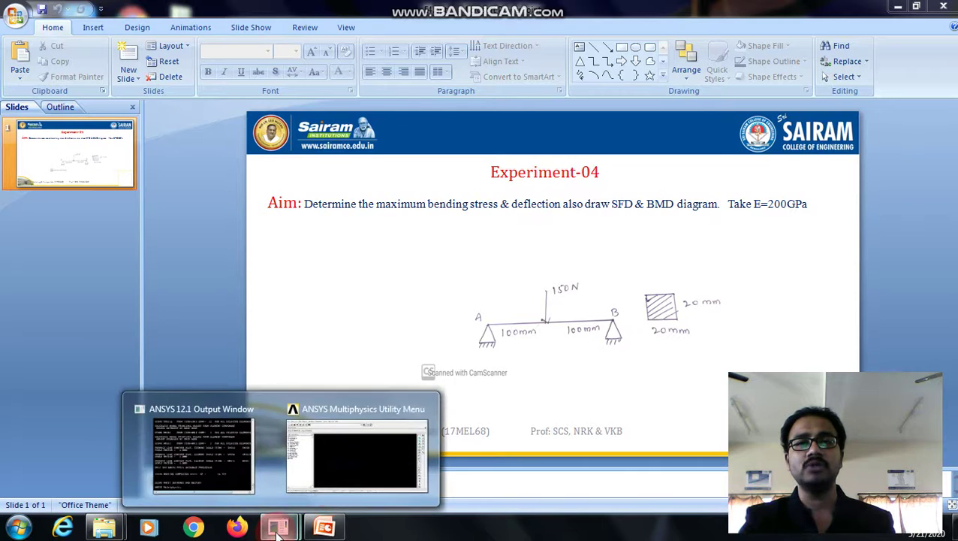
pyautogui.click(343, 475)
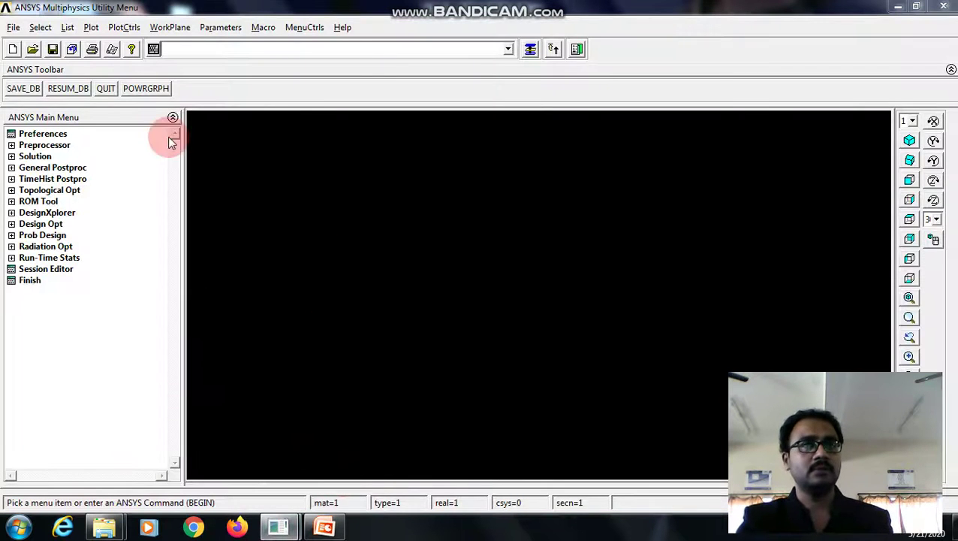
# - Set the GUI filtering preferences to show only the Structural discipline
pyautogui.click(61, 133)
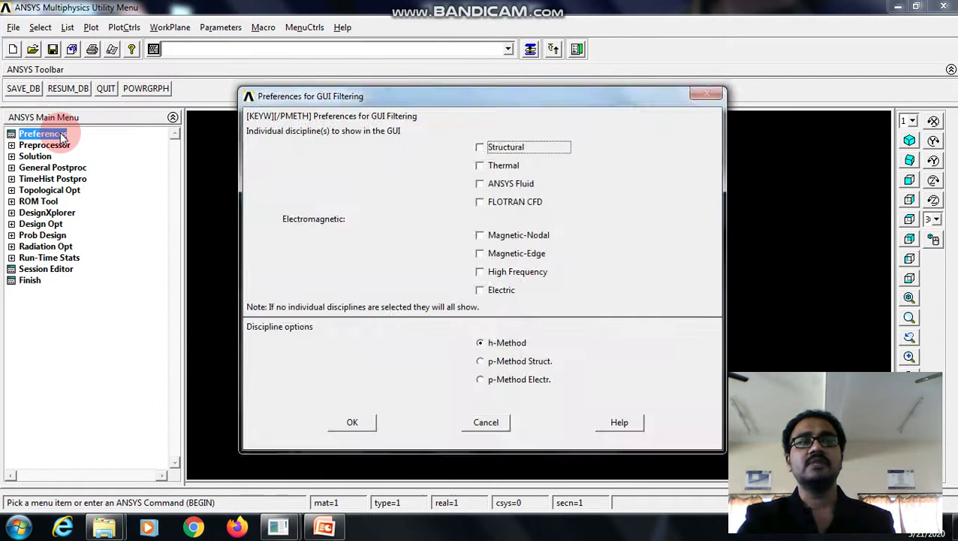
pyautogui.click(486, 150)
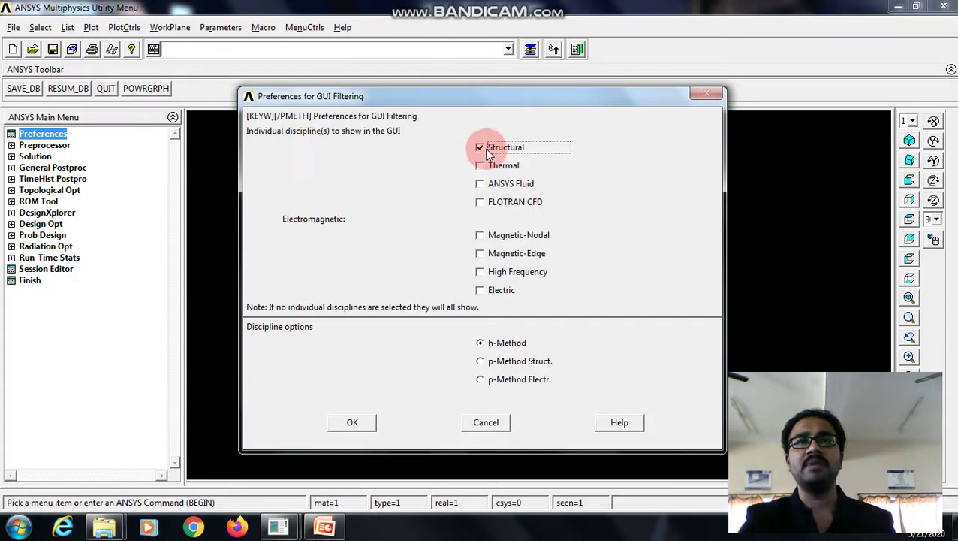
pyautogui.click(354, 421)
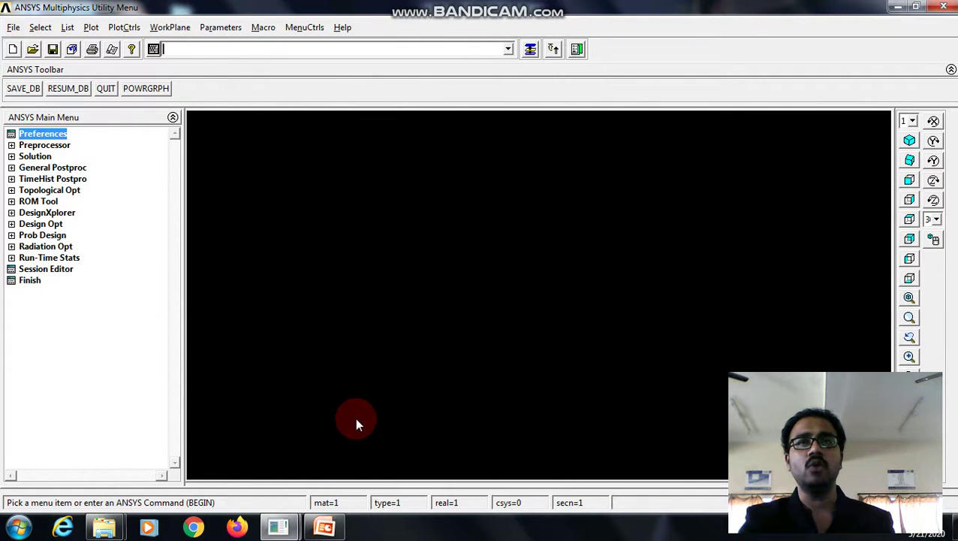
# - Add a Beam 2D elastic 3 element type with reference number 1 to the defined element types
pyautogui.click(64, 145)
pyautogui.click(75, 157)
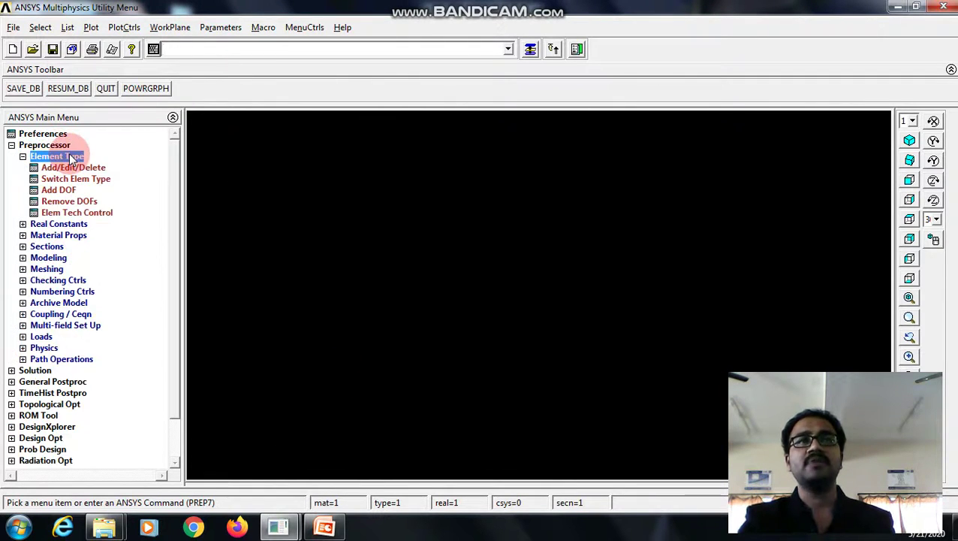
pyautogui.click(73, 168)
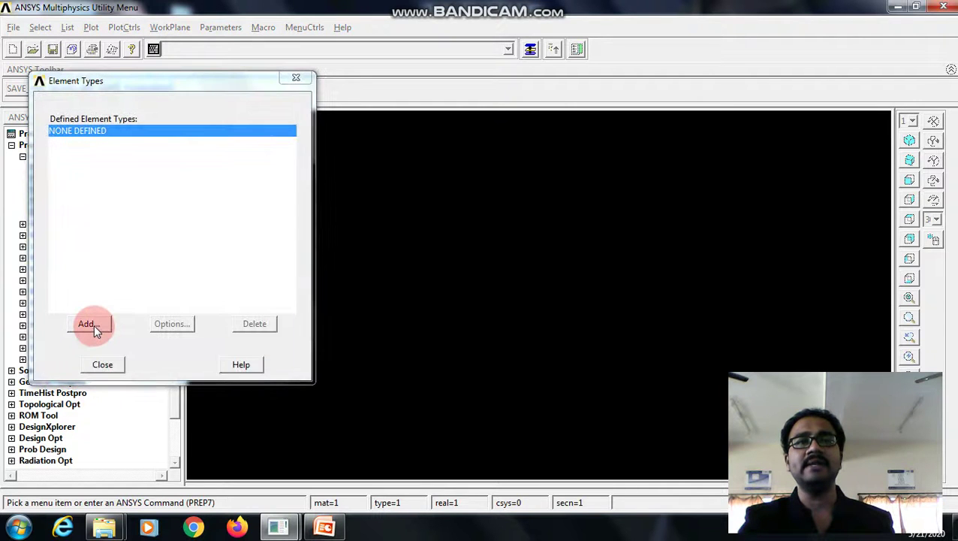
pyautogui.click(94, 329)
pyautogui.click(544, 238)
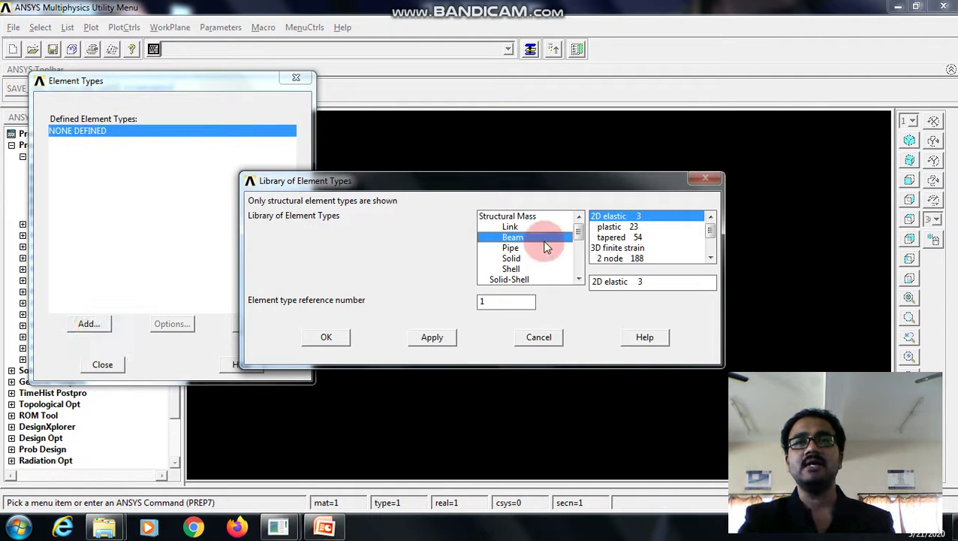
pyautogui.click(327, 337)
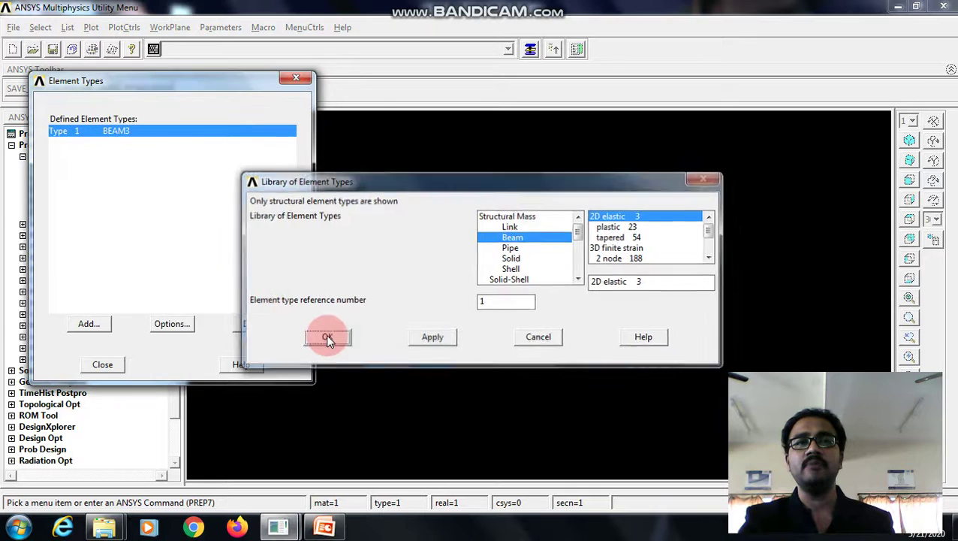
pyautogui.click(117, 364)
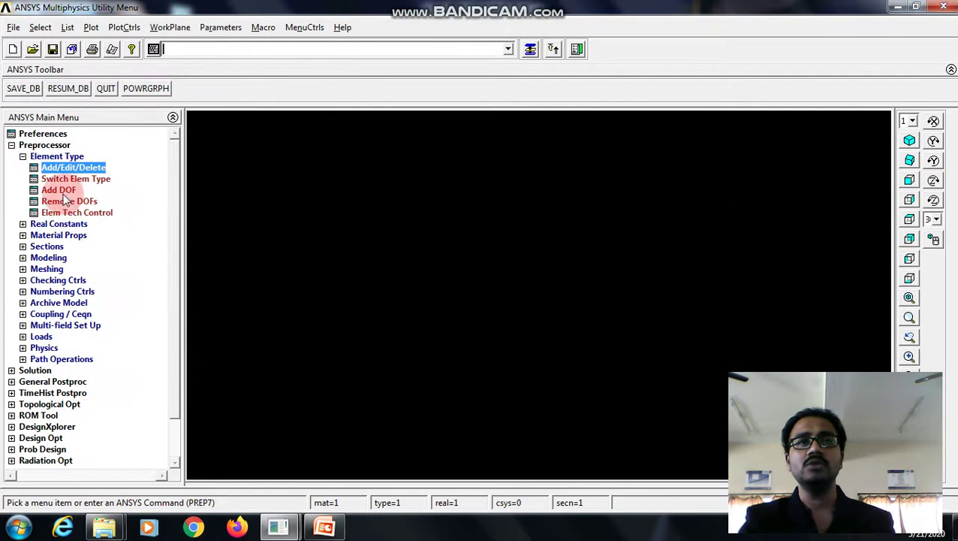
# - Start real constant set 1 for the BEAM3 element and give it a cross-sectional area of 400
pyautogui.click(58, 224)
pyautogui.click(83, 179)
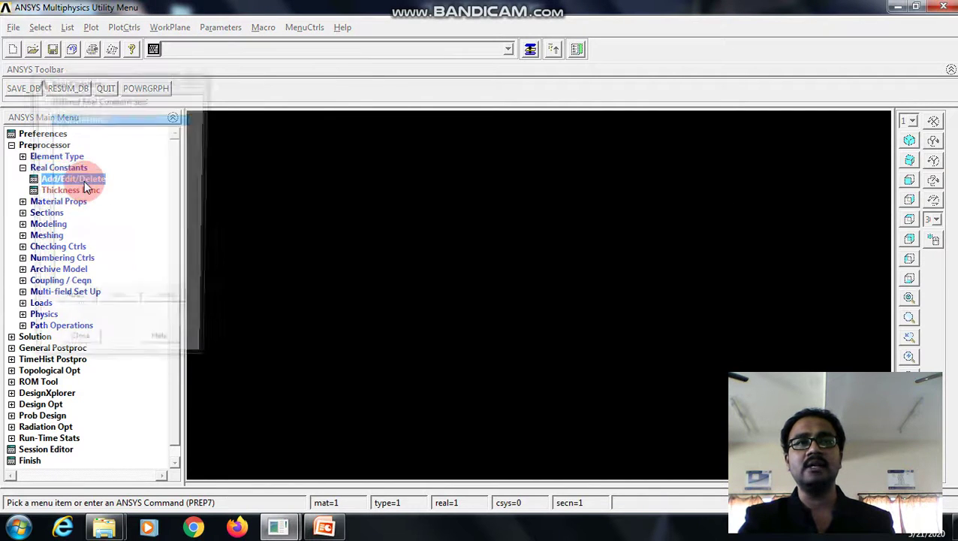
pyautogui.click(75, 306)
pyautogui.click(73, 351)
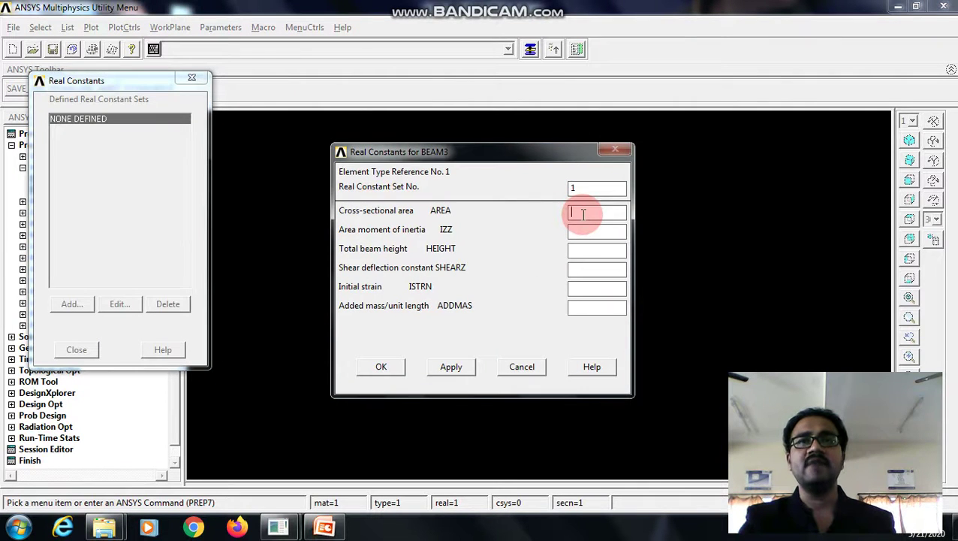
pyautogui.click(582, 214)
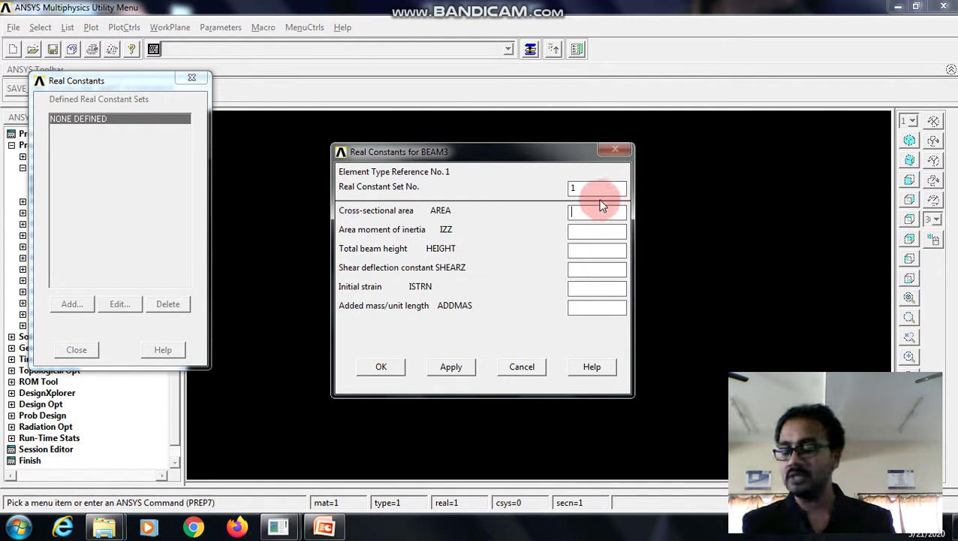
pyautogui.write('400')
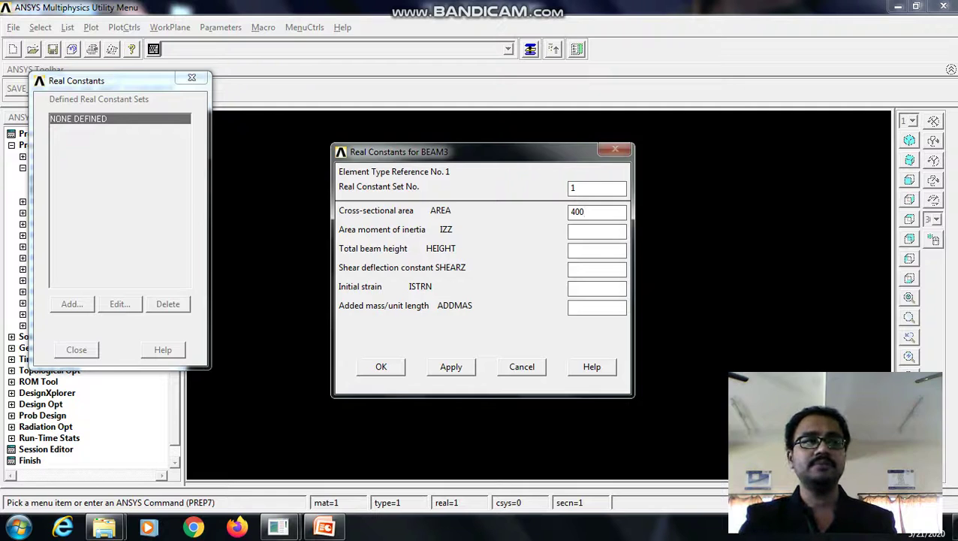
# - Complete the BEAM3 real constant set with an area moment of inertia of 13333.33 and a total beam height of 20
pyautogui.click(593, 234)
pyautogui.write('1')
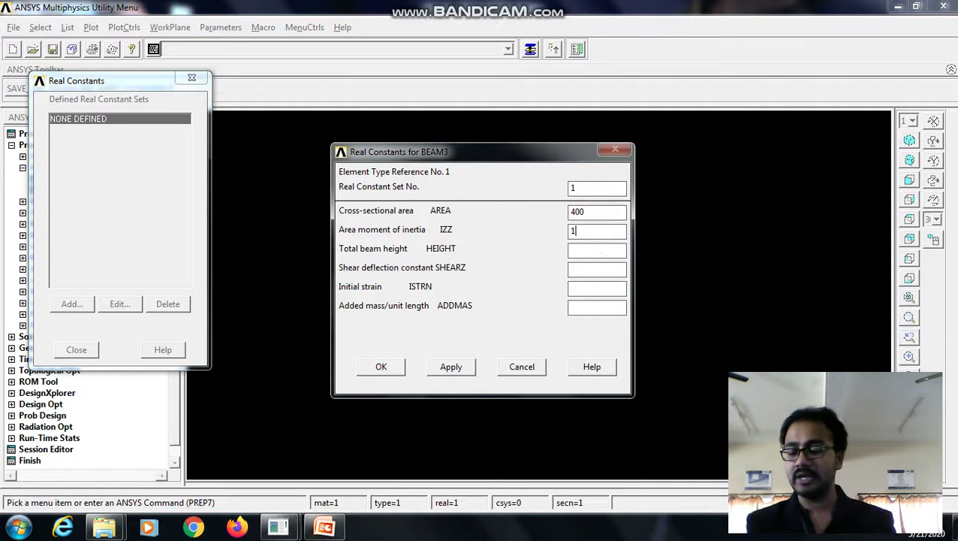
pyautogui.write('3333.33')
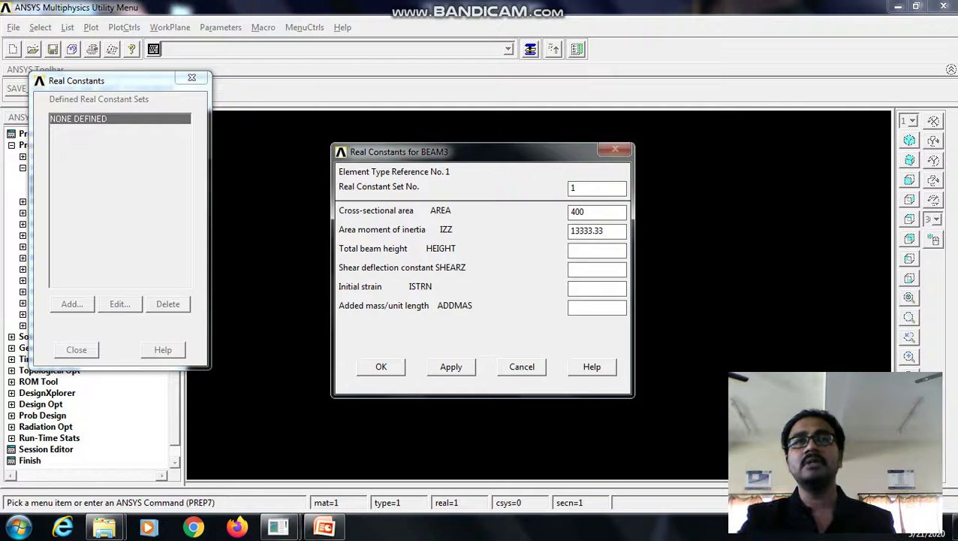
pyautogui.click(584, 249)
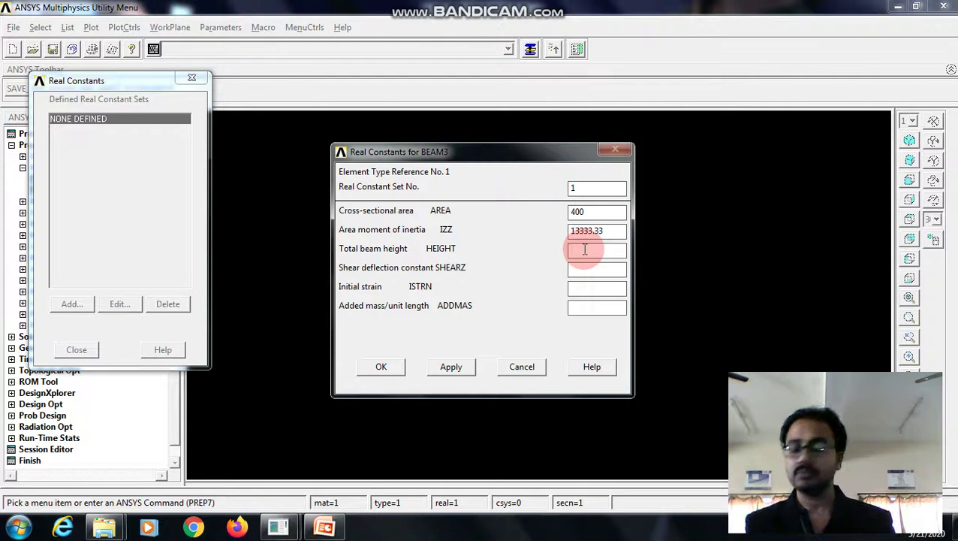
pyautogui.write('20')
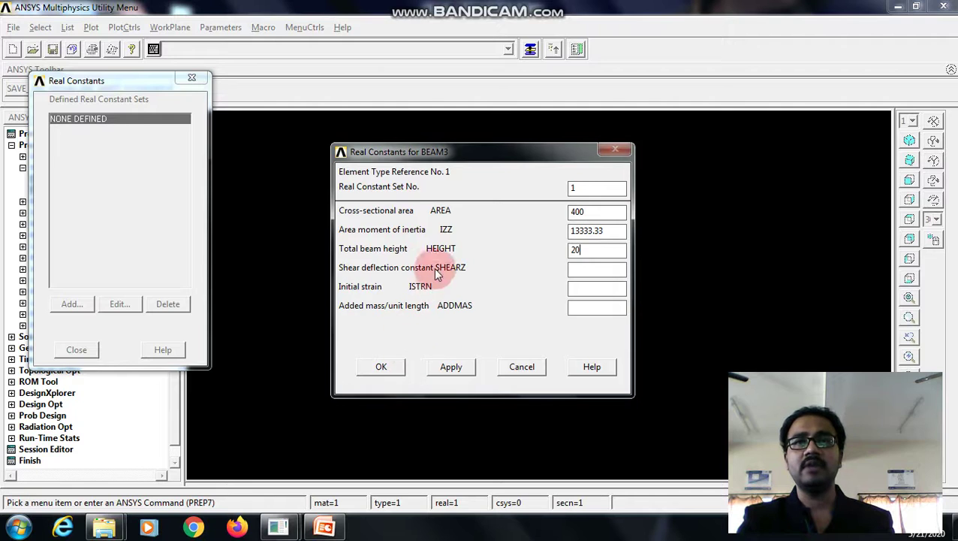
pyautogui.click(380, 365)
pyautogui.click(78, 349)
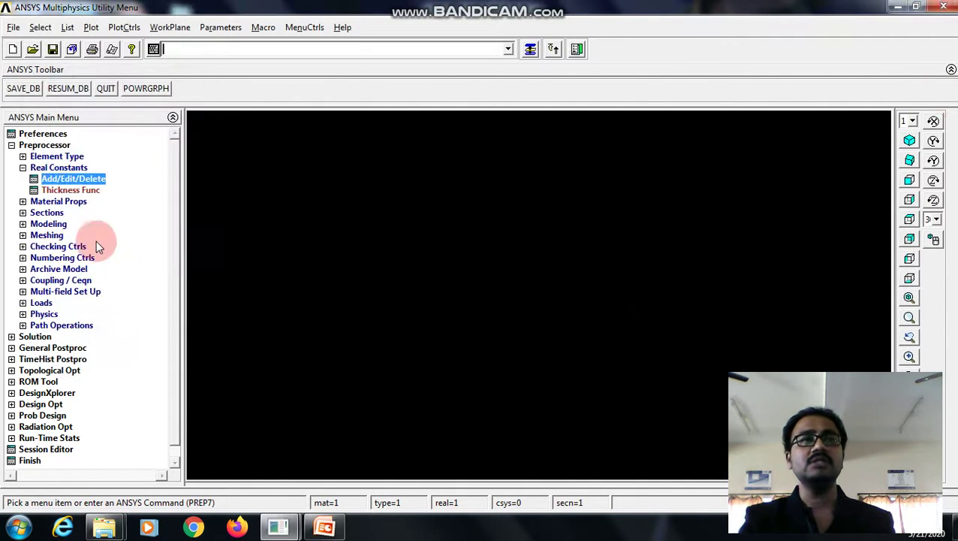
# - Open the structural linear elastic isotropic properties for material model number 1
pyautogui.click(76, 203)
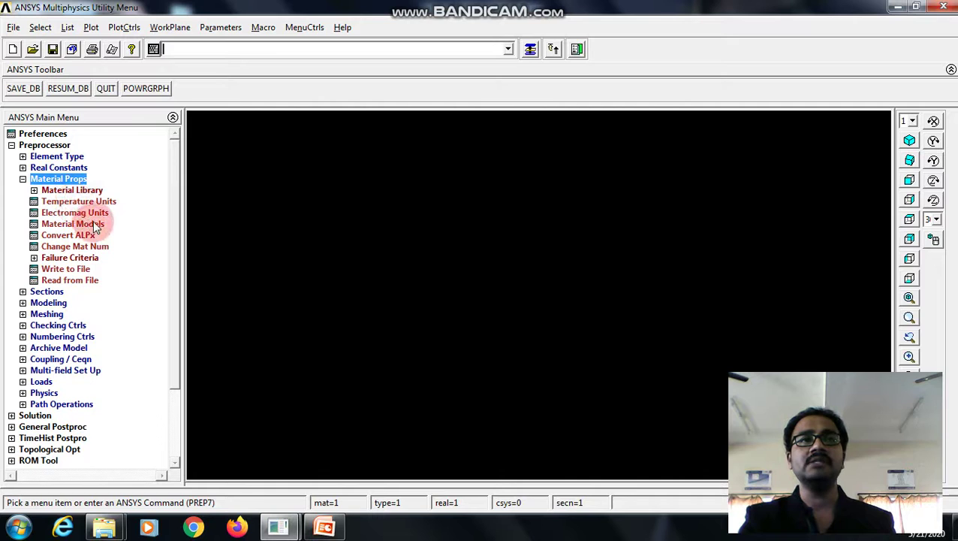
pyautogui.click(73, 223)
pyautogui.doubleClick(501, 239)
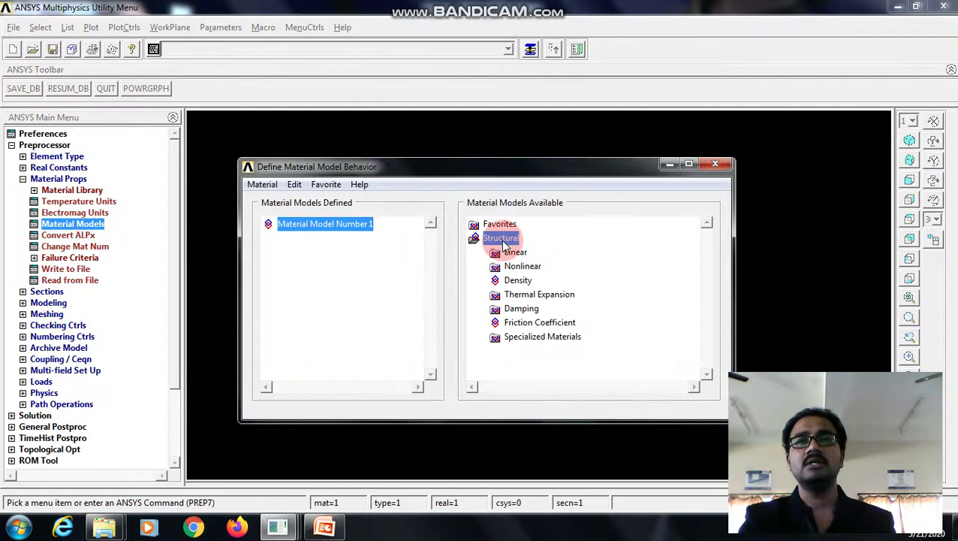
pyautogui.doubleClick(515, 253)
pyautogui.doubleClick(536, 265)
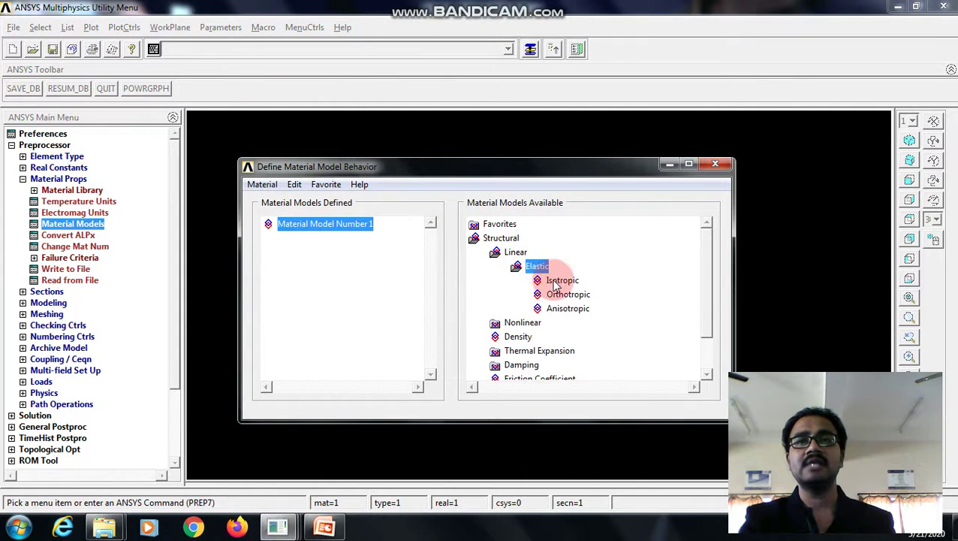
pyautogui.doubleClick(555, 280)
# - Set the material's elastic modulus EX to 210E3 and Poisson's ratio PRXY to 0.32, and finish the material definition
pyautogui.click(464, 322)
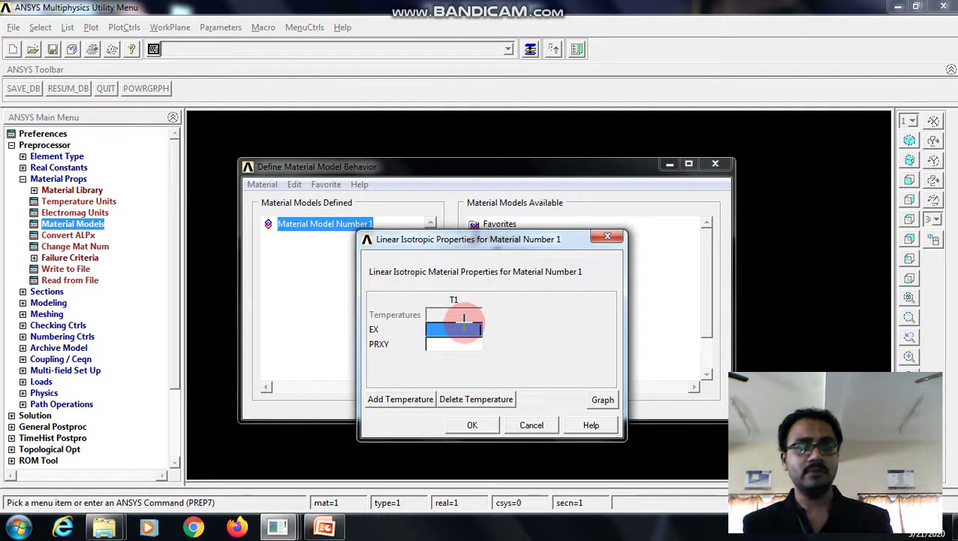
pyautogui.write('210')
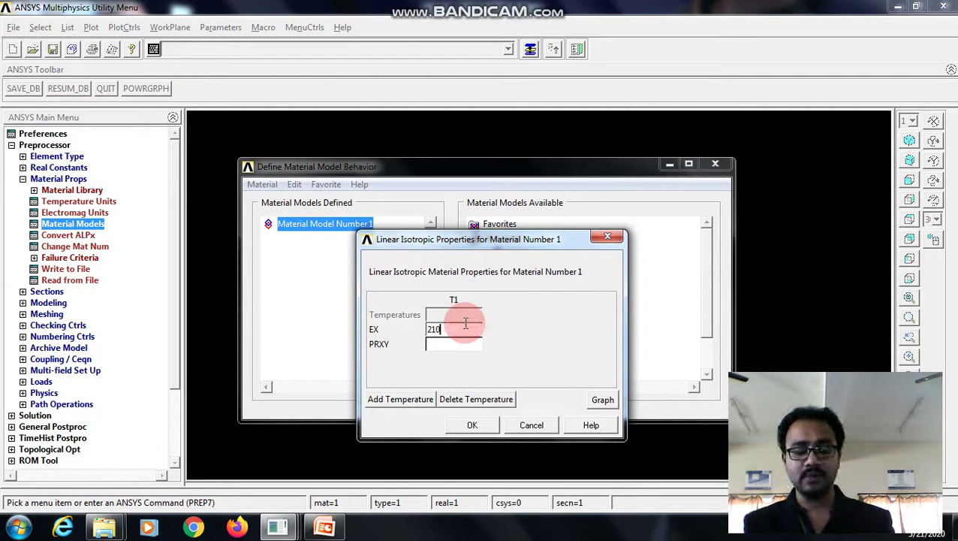
pyautogui.write('E3')
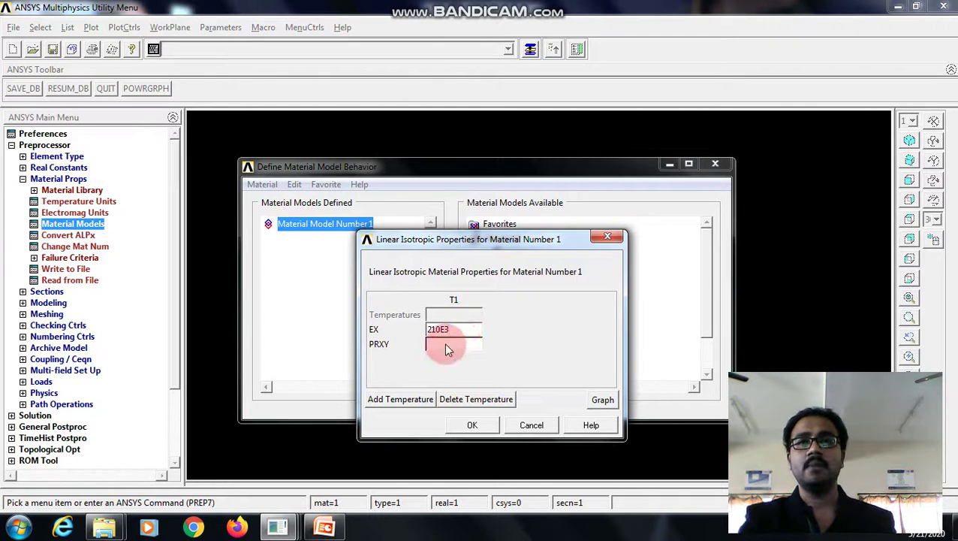
pyautogui.click(449, 345)
pyautogui.write('0.32')
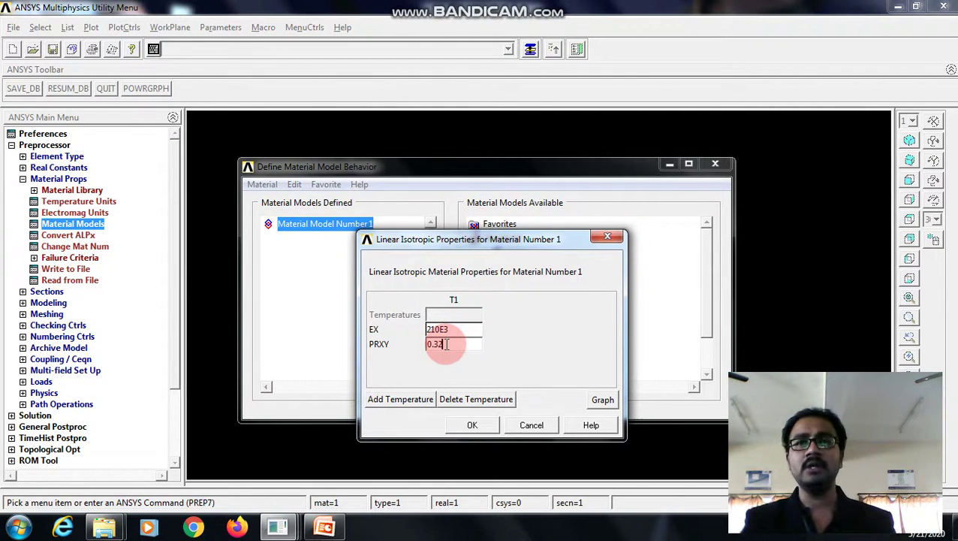
pyautogui.click(471, 425)
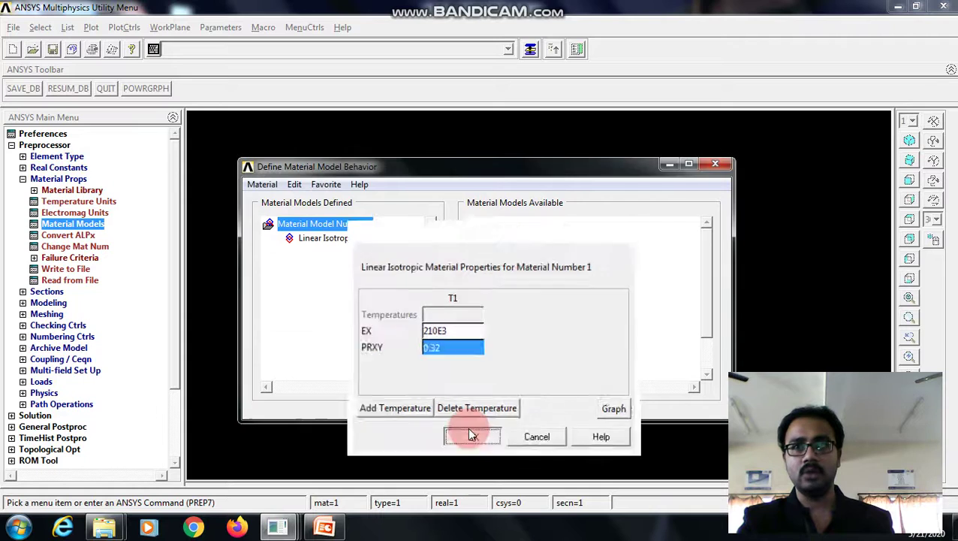
pyautogui.click(716, 165)
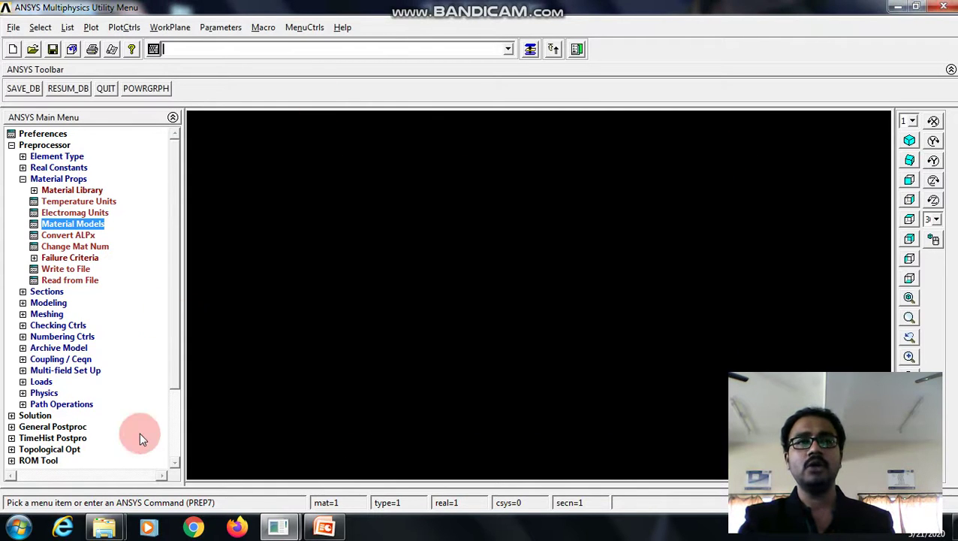
# - Create keypoint 1 in the active coordinate system at X 0, Y 0
pyautogui.click(48, 303)
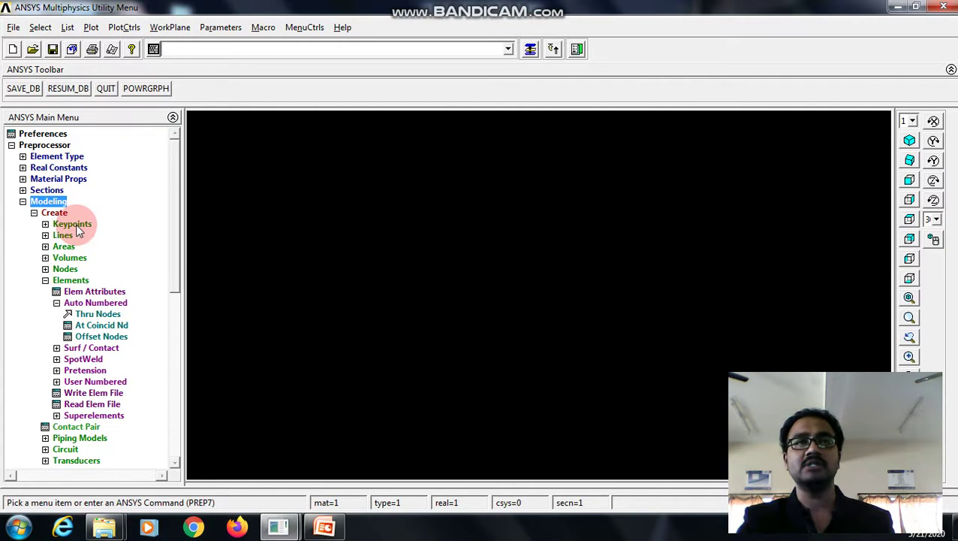
pyautogui.click(75, 225)
pyautogui.click(88, 247)
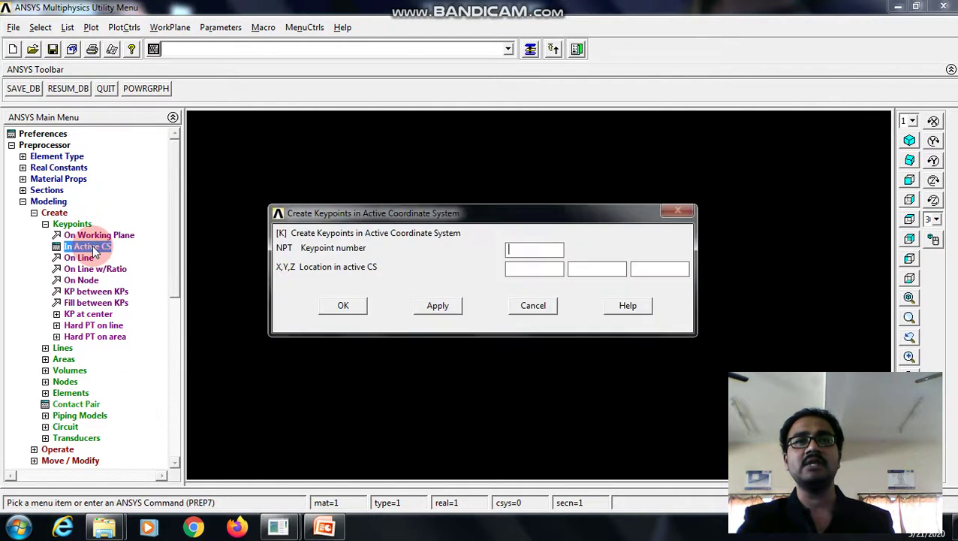
pyautogui.write('1')
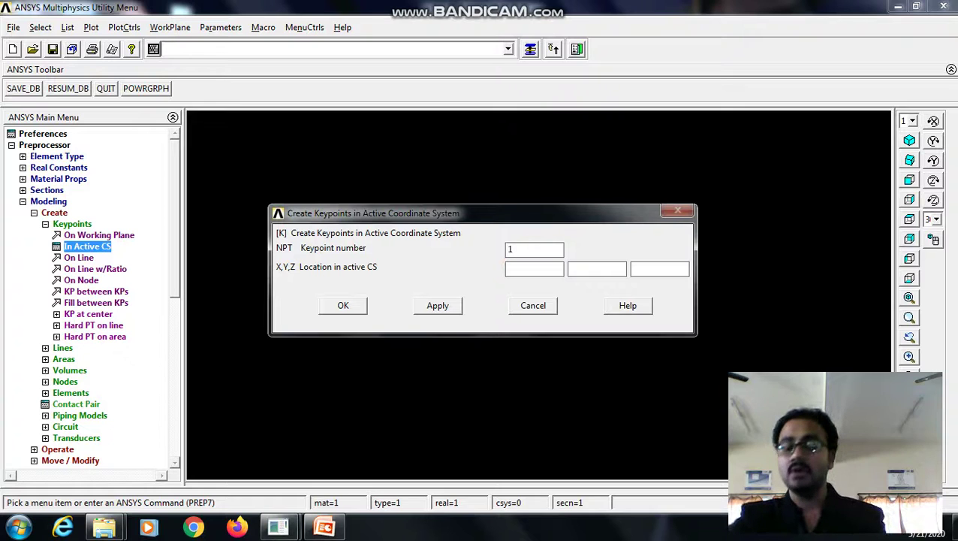
pyautogui.click(534, 270)
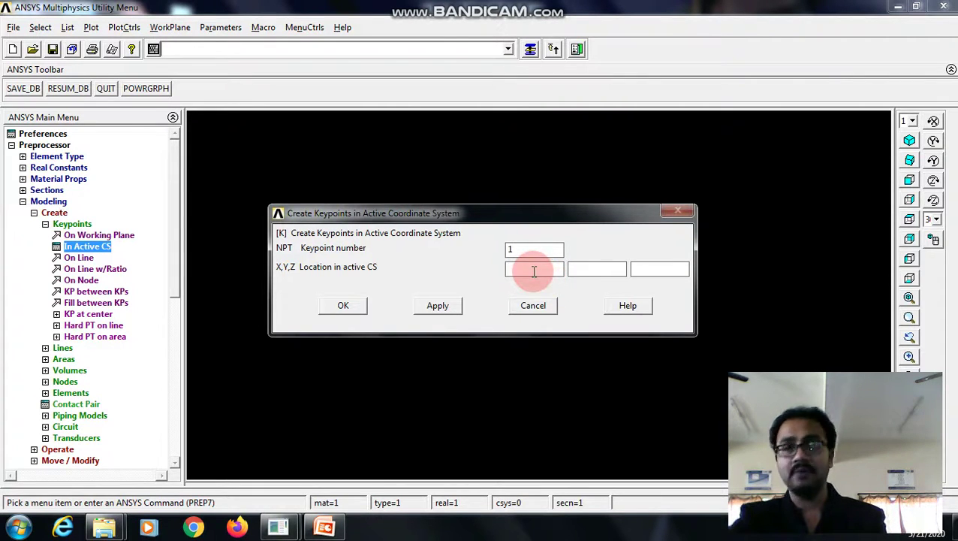
pyautogui.write('0')
pyautogui.click(582, 270)
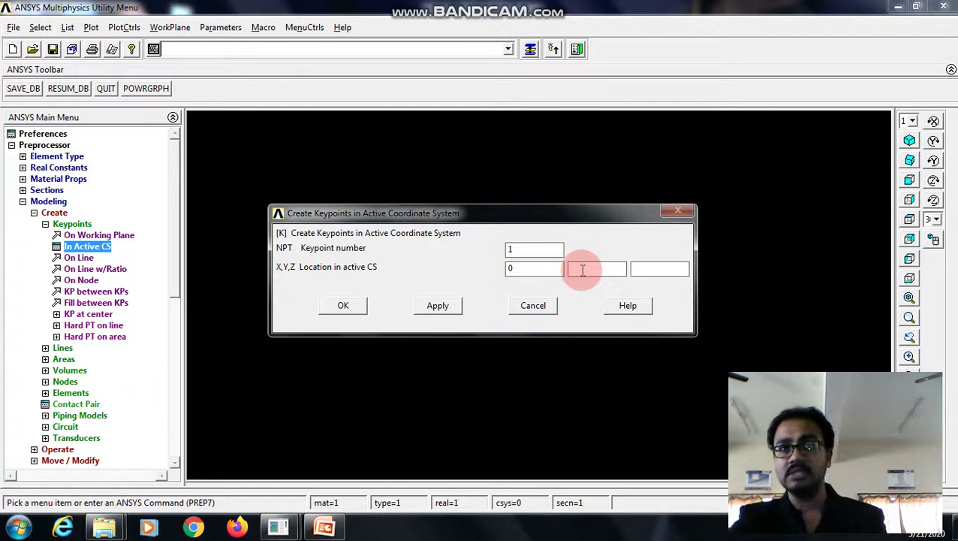
pyautogui.write('0')
pyautogui.click(445, 308)
# - Create keypoint 2 in the active coordinate system at X 200, Y 0, and finish keypoint creation
pyautogui.click(542, 250)
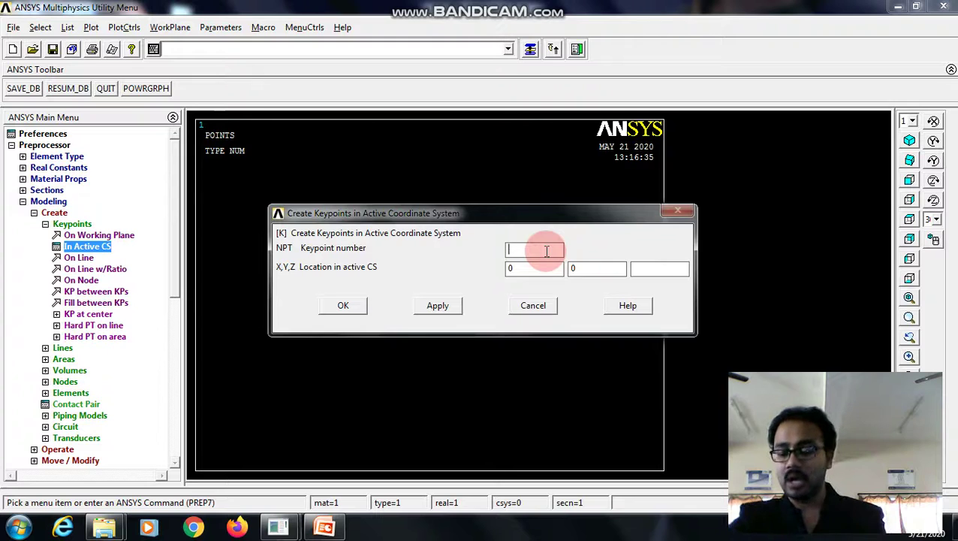
pyautogui.write('2')
pyautogui.click(518, 268)
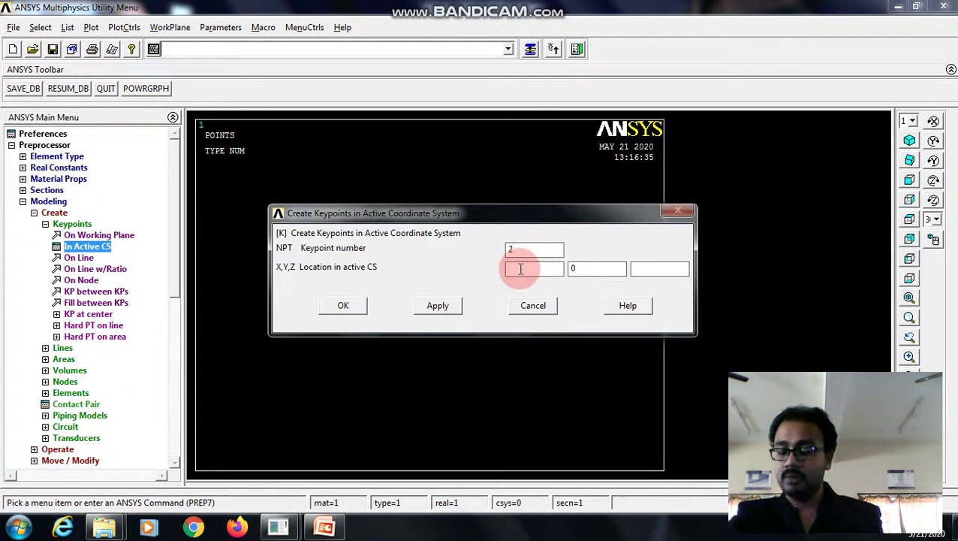
pyautogui.write('200')
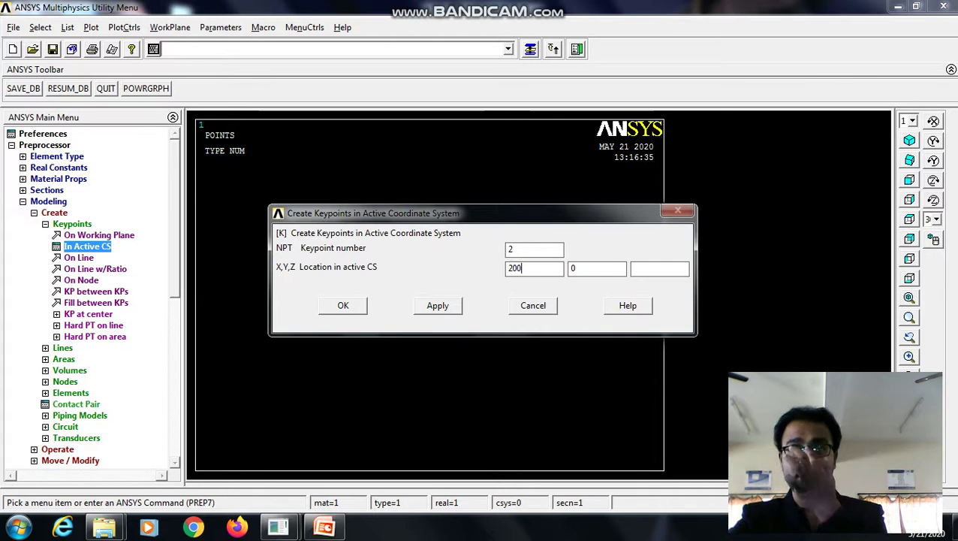
pyautogui.click(347, 306)
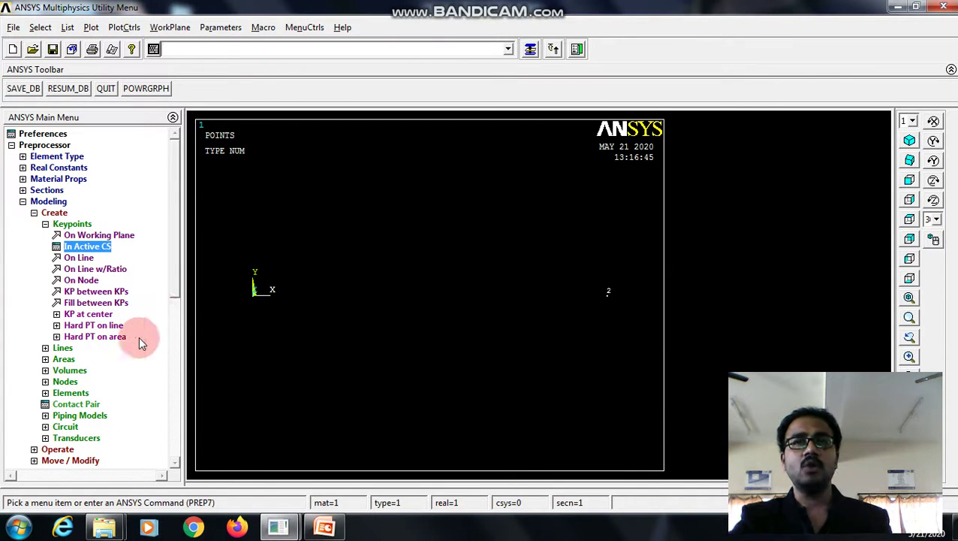
# - Create a straight line from keypoint 1 to keypoint 2 to represent the beam
pyautogui.click(63, 349)
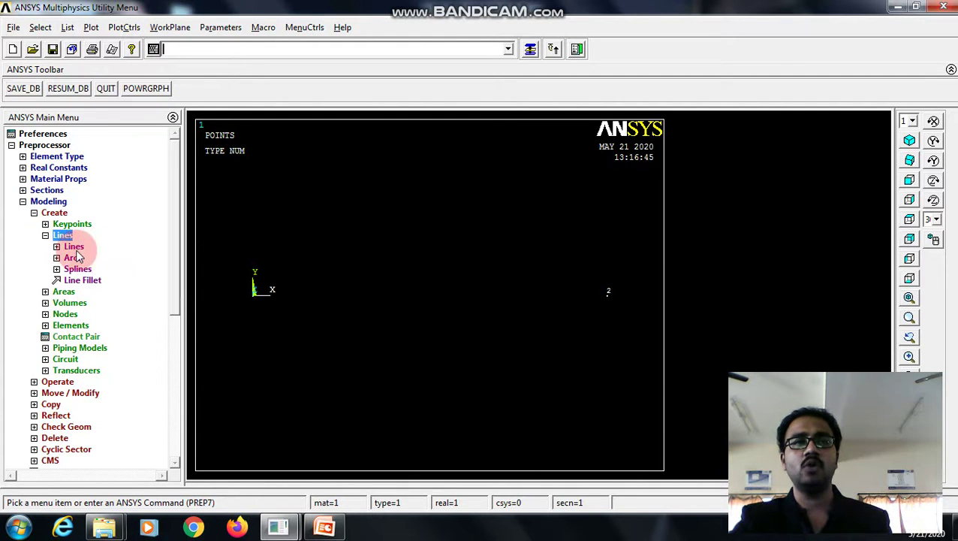
pyautogui.click(76, 251)
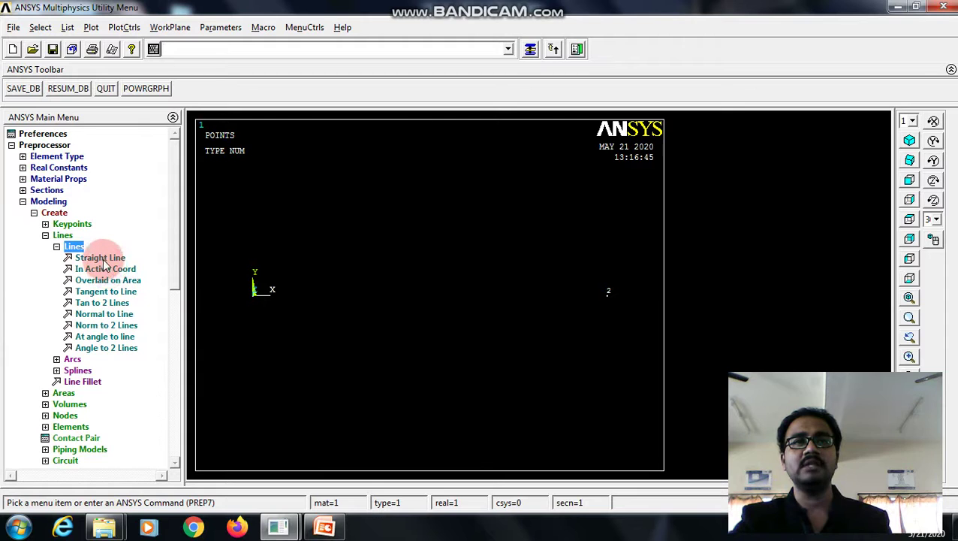
pyautogui.click(105, 262)
pyautogui.click(262, 315)
pyautogui.click(603, 313)
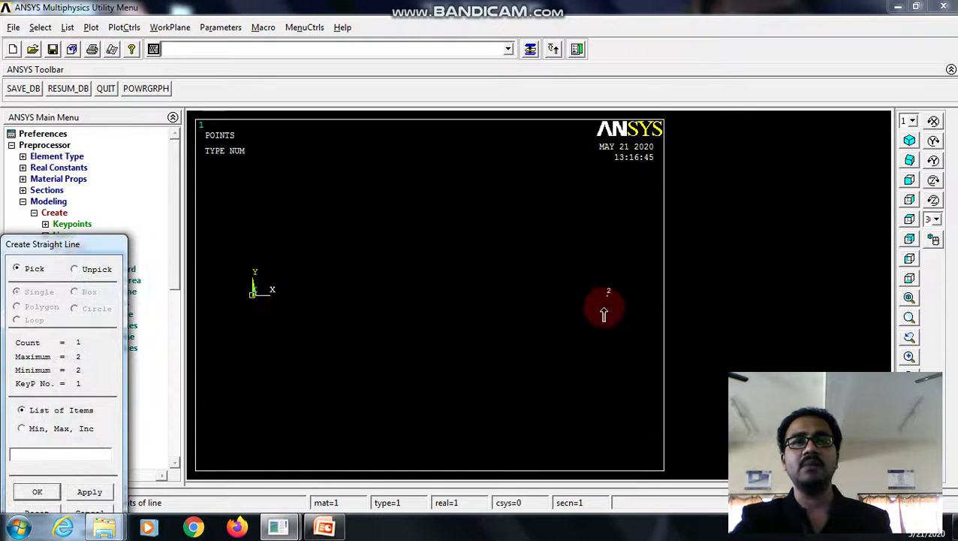
pyautogui.click(37, 491)
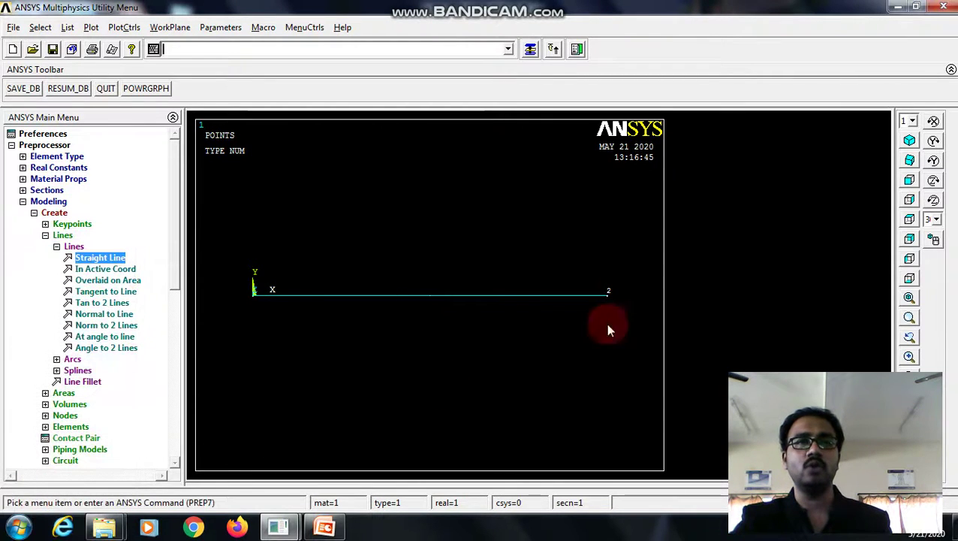
pyautogui.click(48, 201)
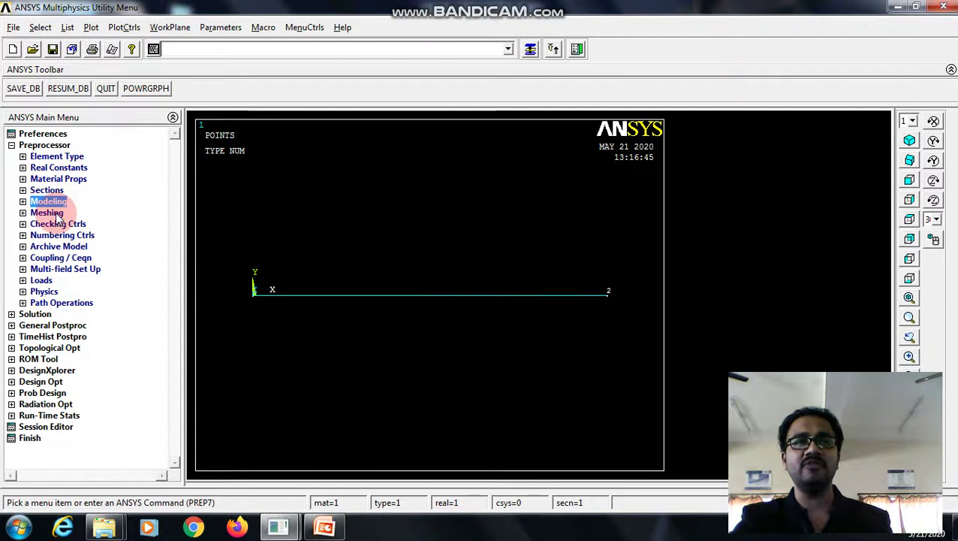
# - Set the global manual mesh size to an element edge length of 10
pyautogui.click(56, 214)
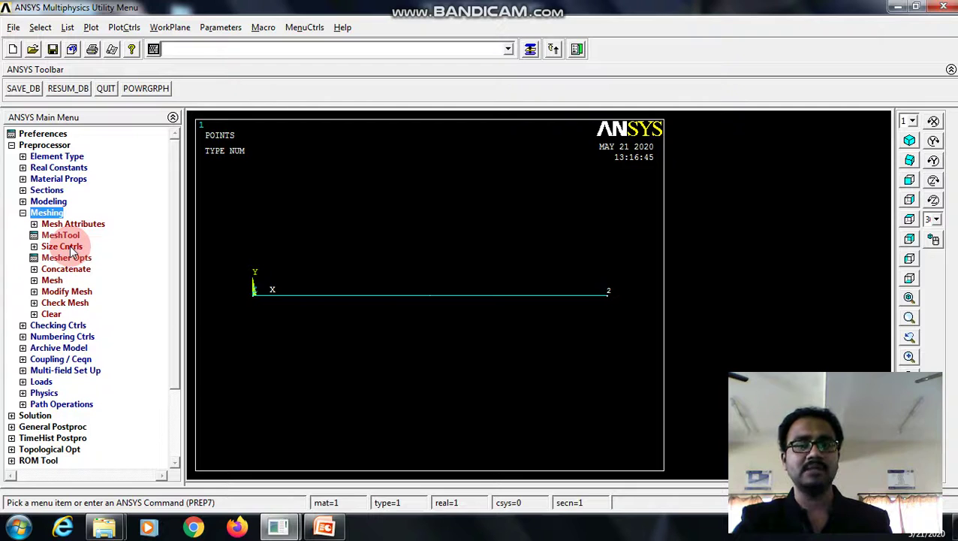
pyautogui.click(71, 247)
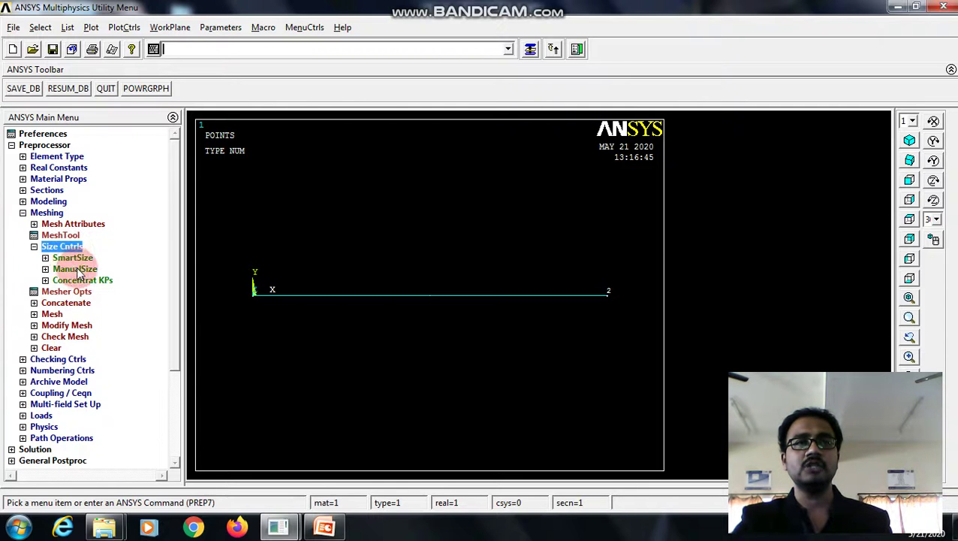
pyautogui.click(76, 269)
pyautogui.click(82, 281)
pyautogui.click(83, 292)
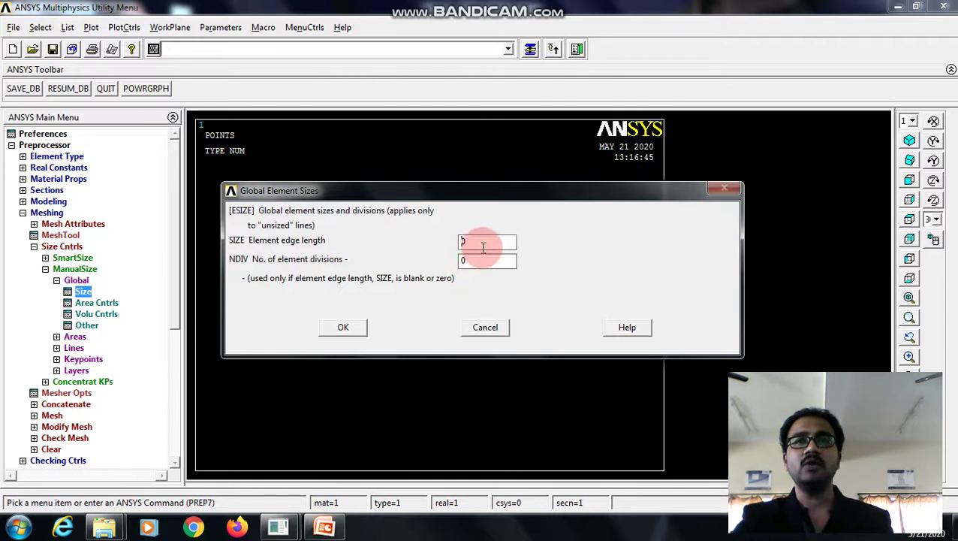
pyautogui.doubleClick(482, 248)
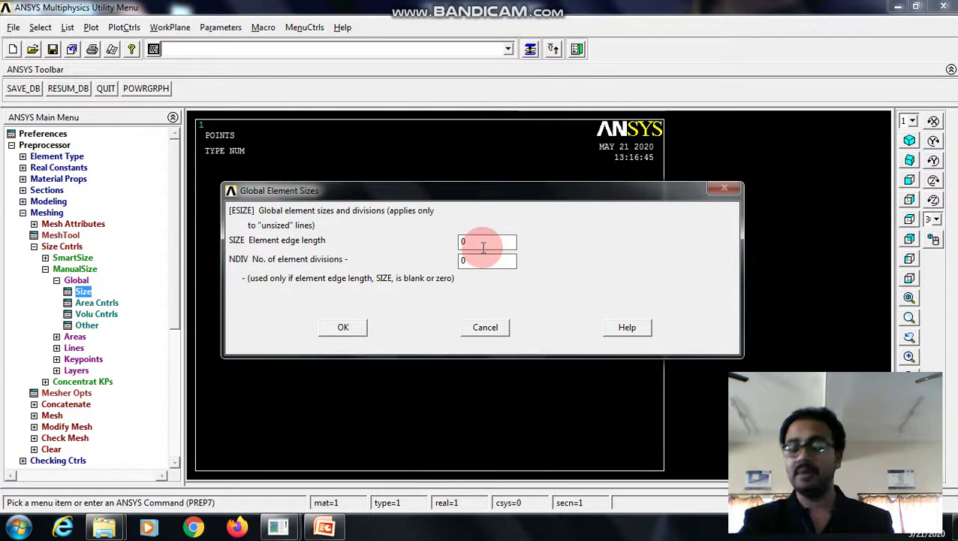
pyautogui.write('10')
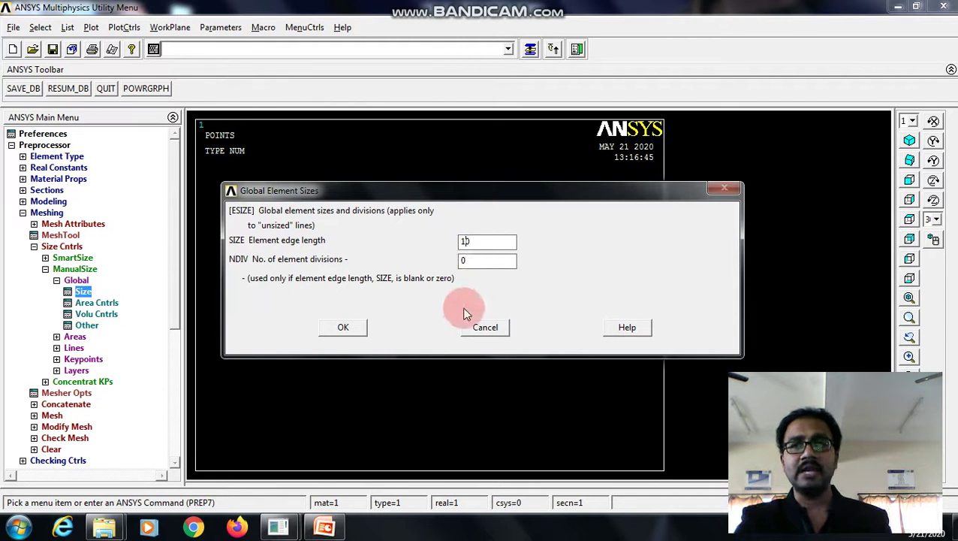
pyautogui.click(345, 329)
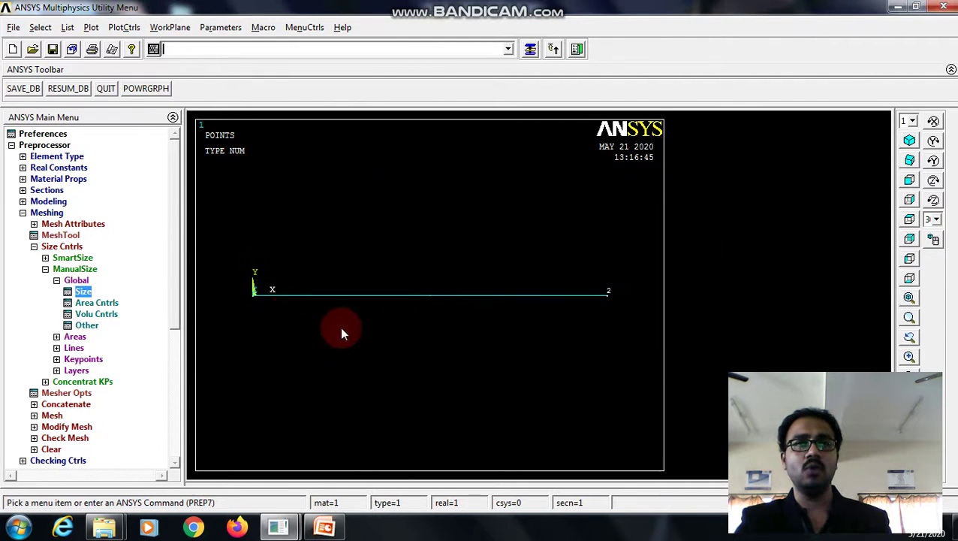
# - Mesh the straight beam line between keypoints 1 and 2 using the global element size
pyautogui.click(58, 417)
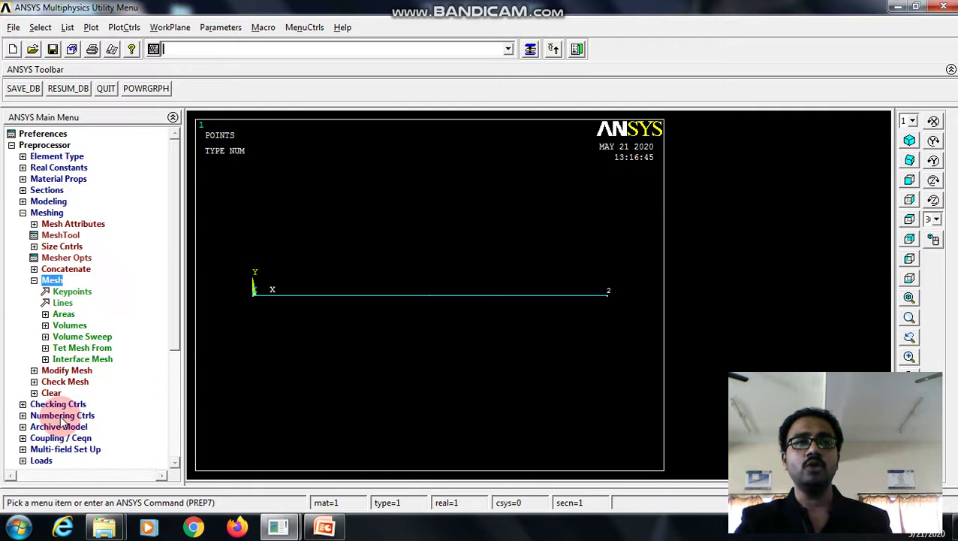
pyautogui.click(62, 303)
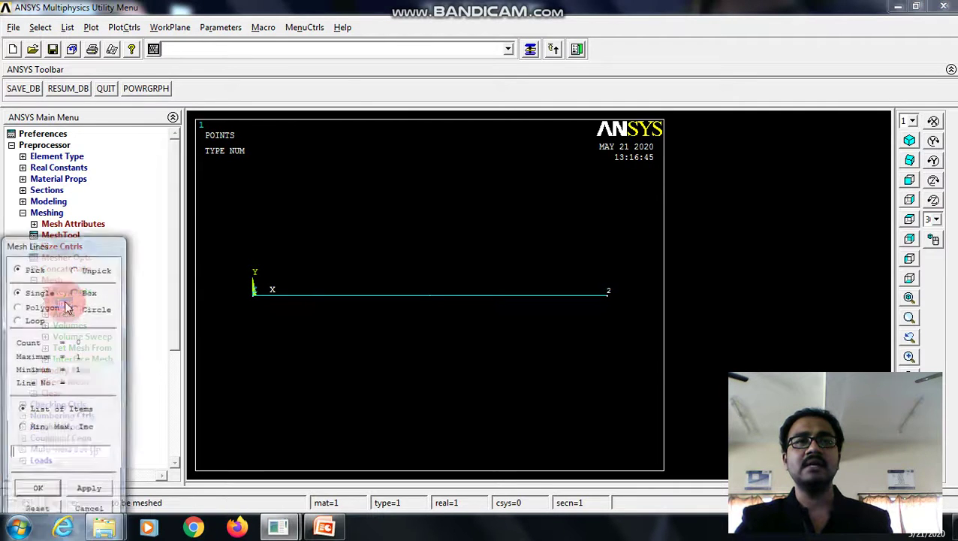
pyautogui.click(412, 302)
pyautogui.click(37, 490)
pyautogui.click(46, 212)
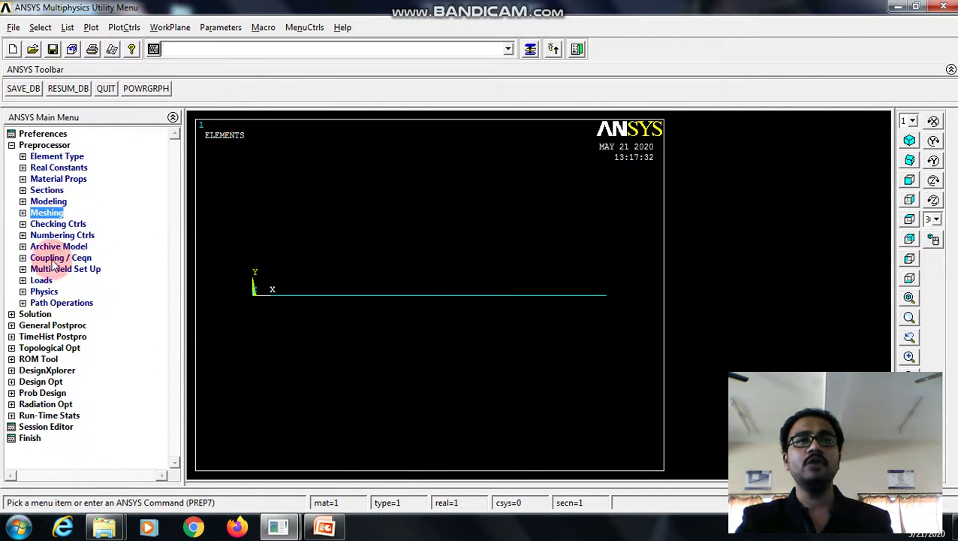
# - Apply a UY displacement constraint to the keypoints at both ends of the beam
pyautogui.click(41, 280)
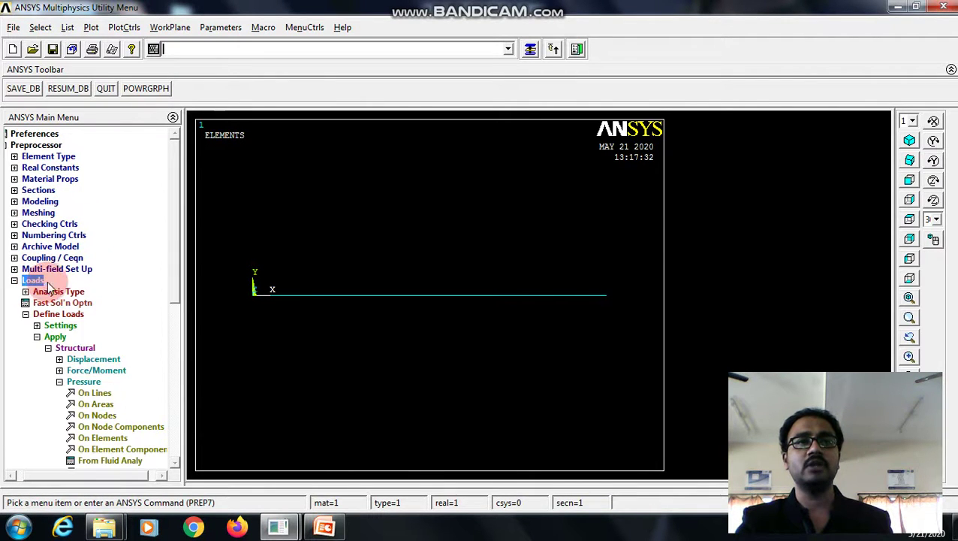
pyautogui.click(88, 359)
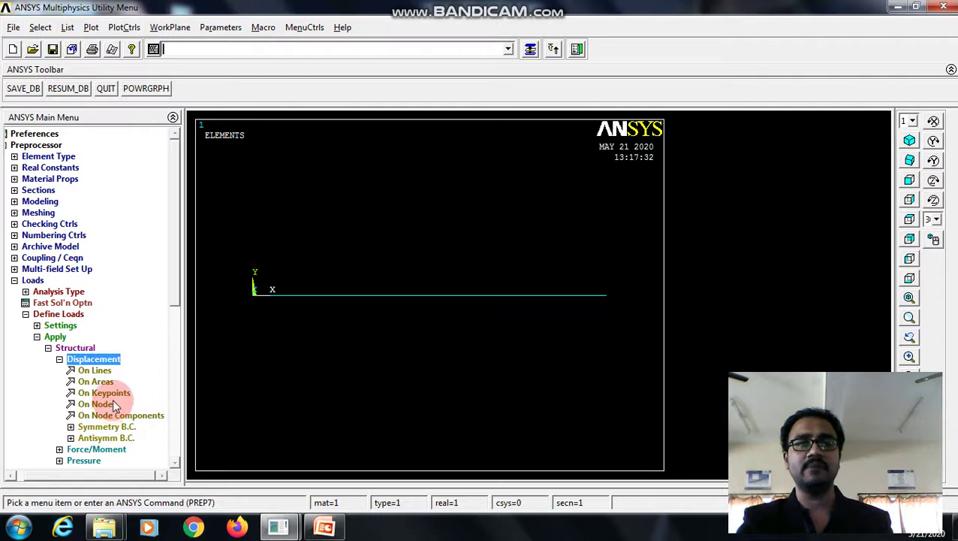
pyautogui.click(110, 393)
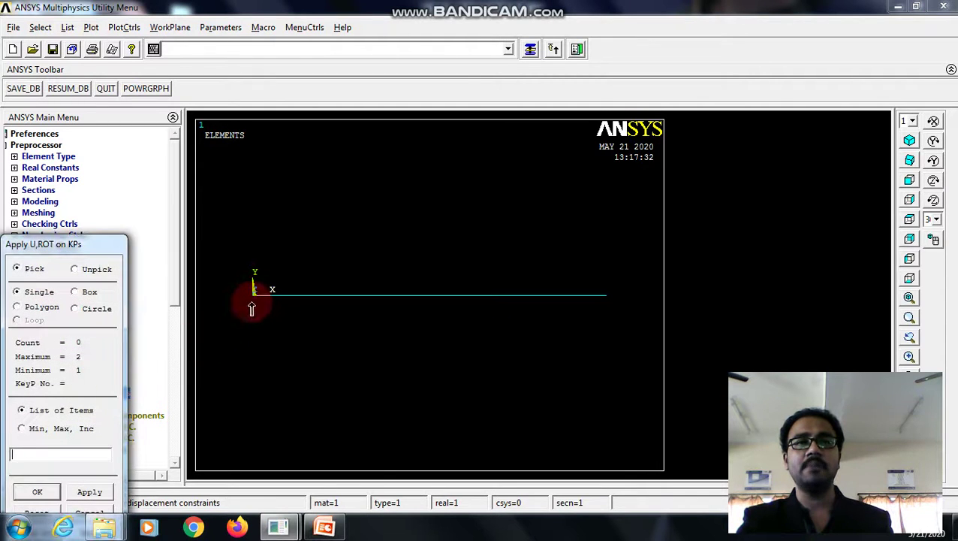
pyautogui.click(608, 295)
pyautogui.click(90, 492)
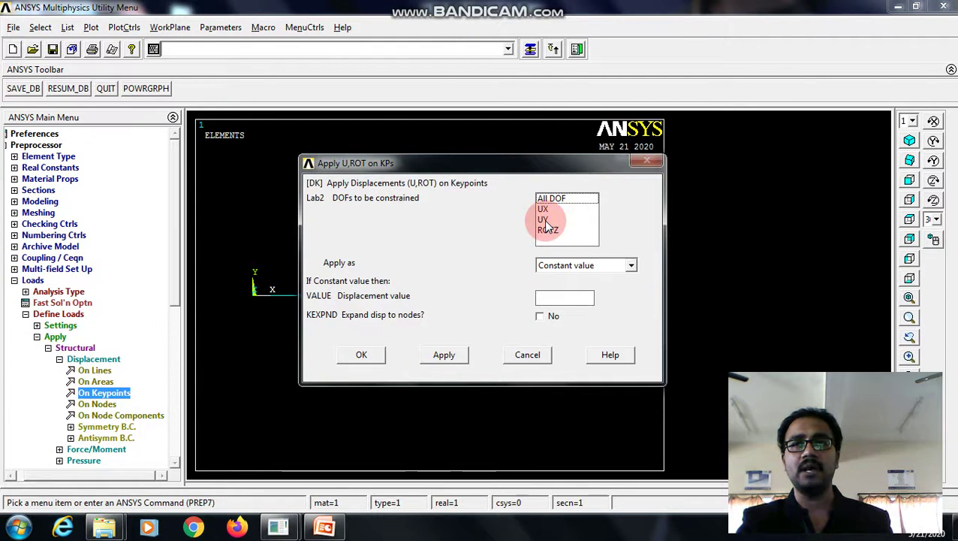
pyautogui.click(546, 220)
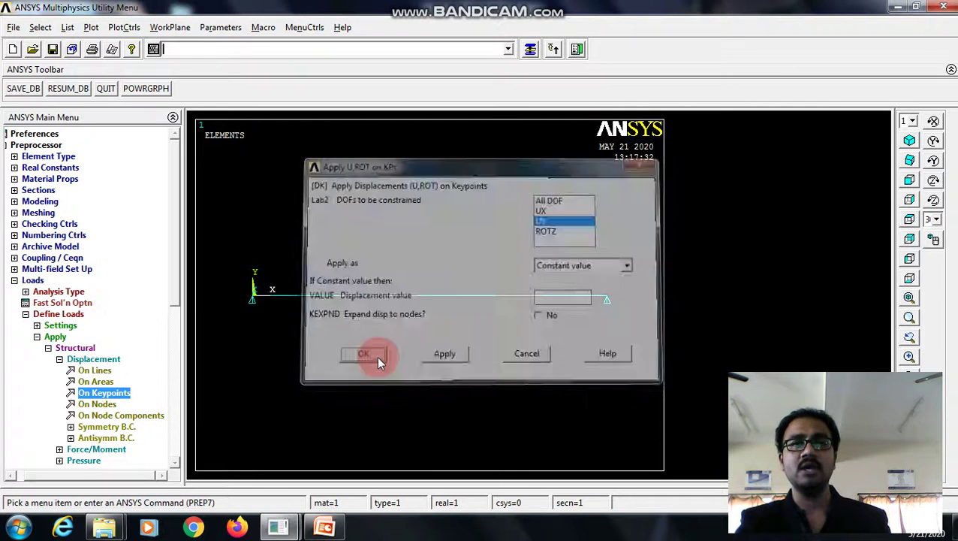
pyautogui.click(377, 358)
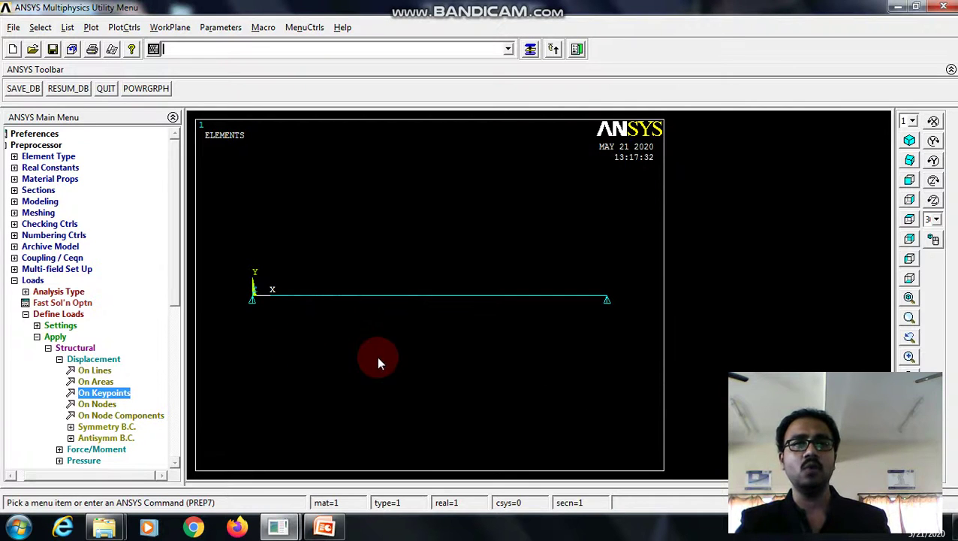
# - Apply a constant FY force of -150 to the node at the beam's midspan and dismiss the warning
pyautogui.click(90, 360)
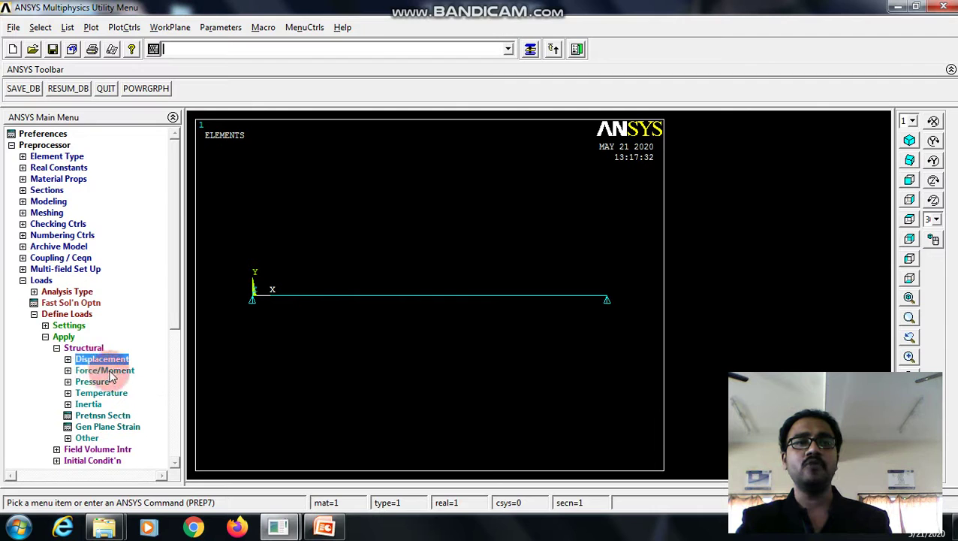
pyautogui.click(107, 371)
pyautogui.click(105, 394)
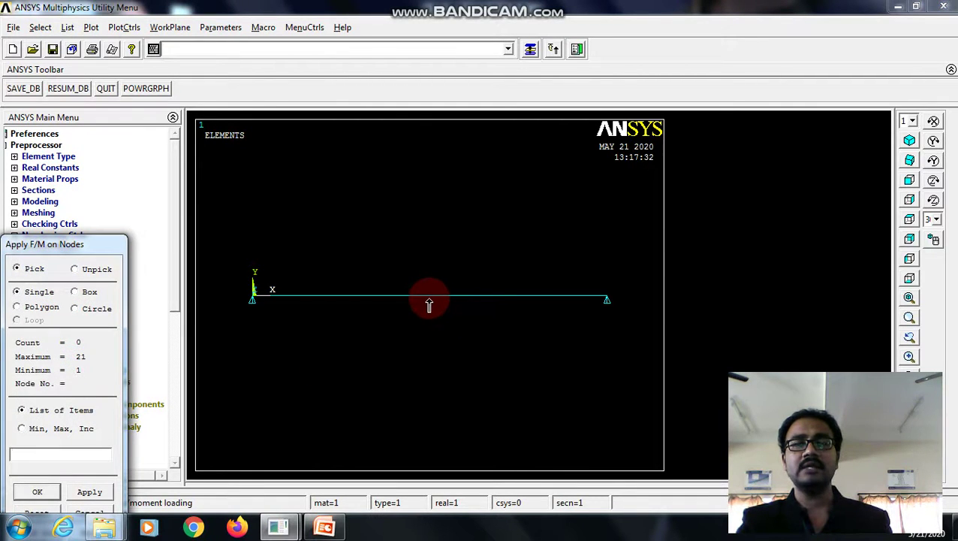
pyautogui.click(88, 492)
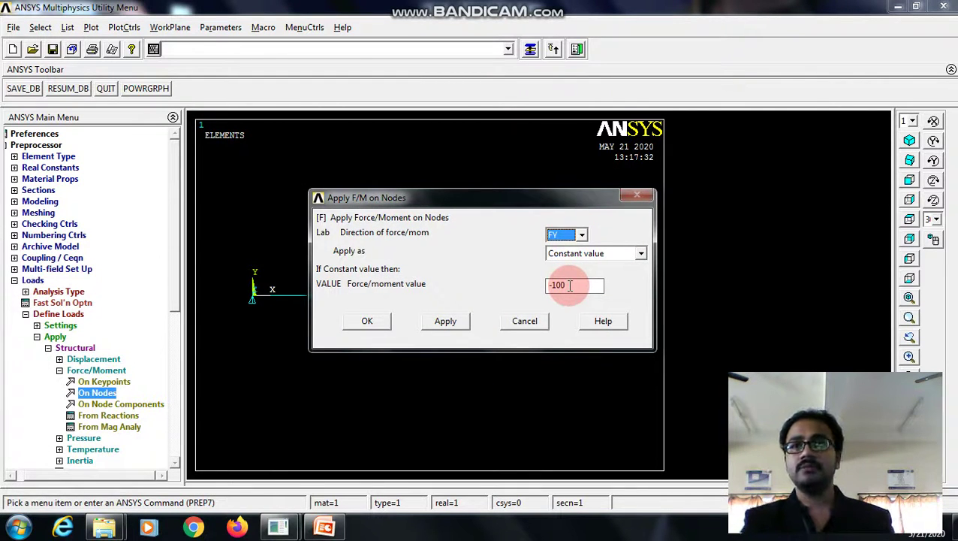
pyautogui.press('BackSpace')
pyautogui.press('BackSpace')
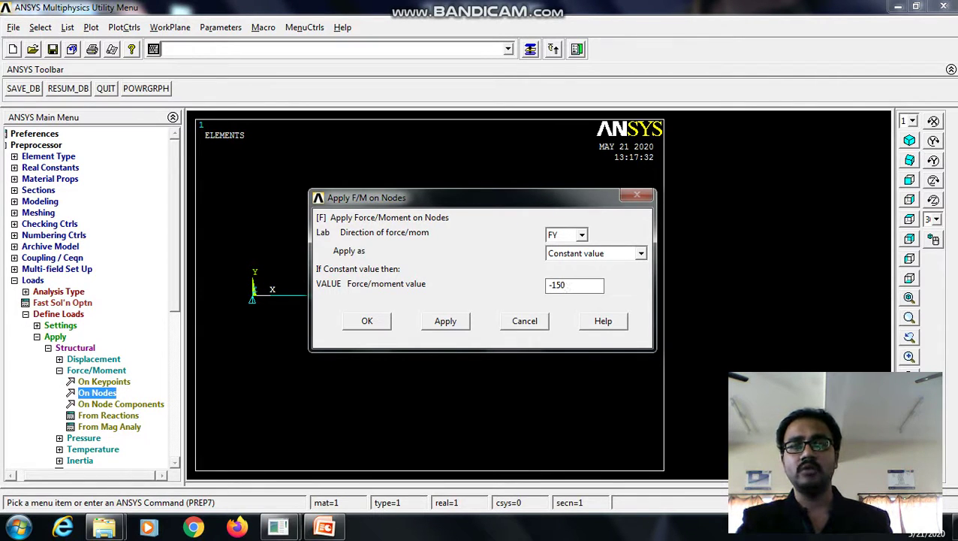
pyautogui.click(382, 323)
pyautogui.click(367, 322)
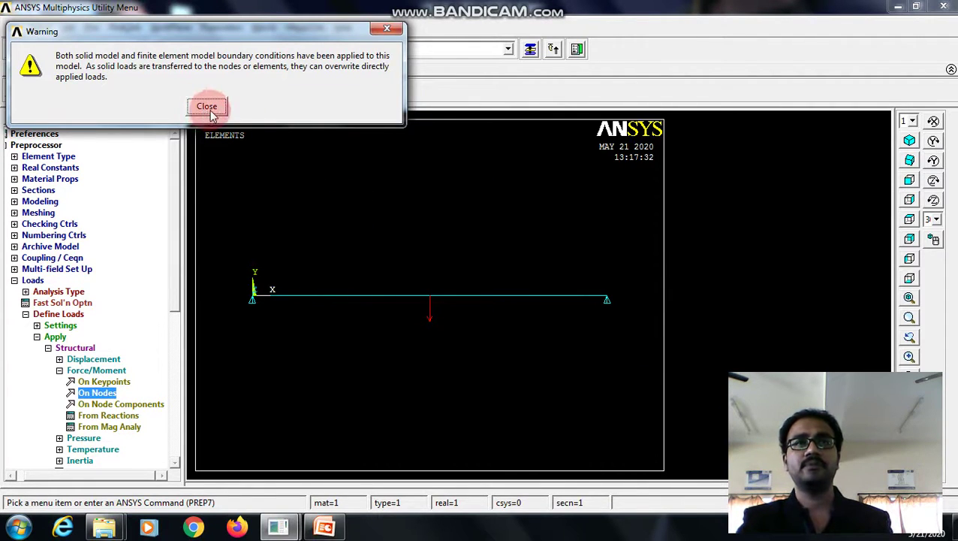
pyautogui.click(207, 107)
pyautogui.click(33, 280)
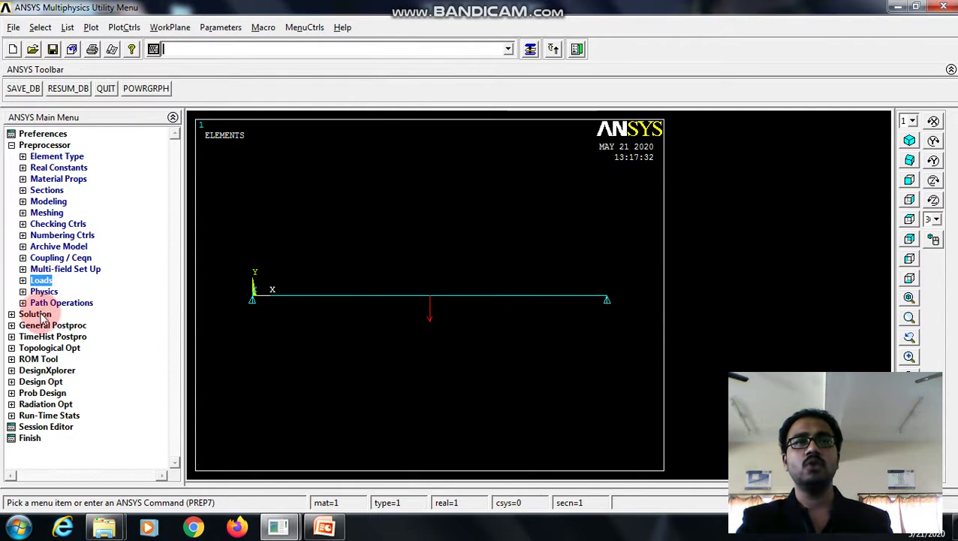
# - Solve the current load step and close the solution note and status window
pyautogui.click(36, 313)
pyautogui.click(62, 235)
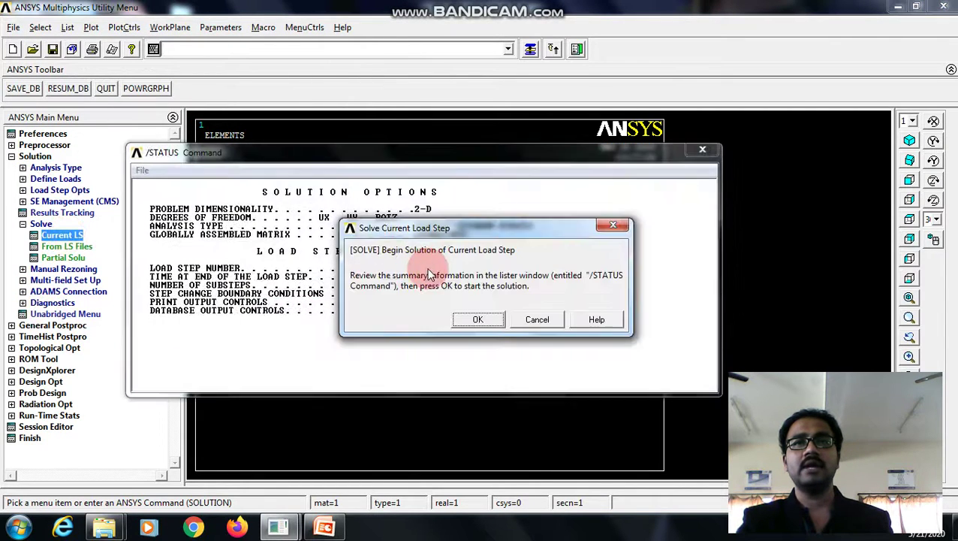
pyautogui.click(478, 319)
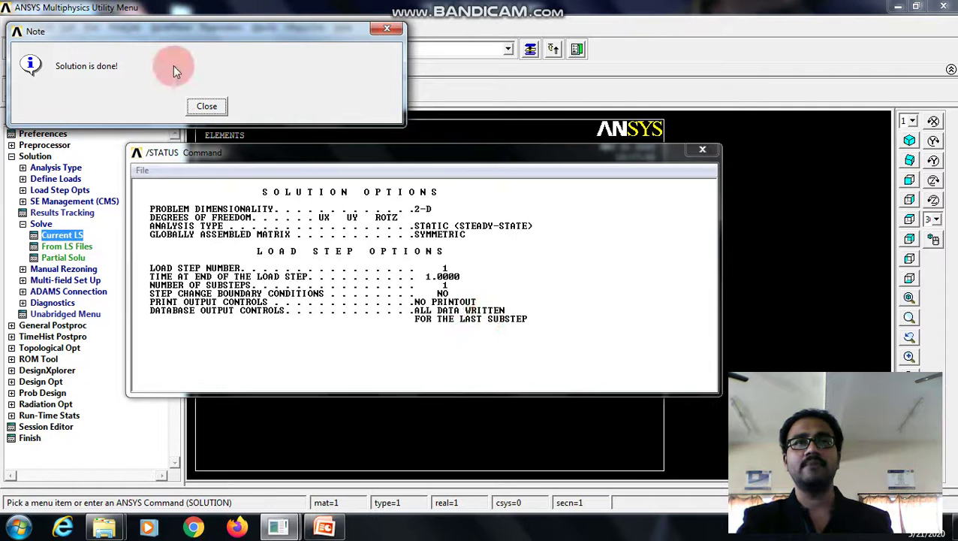
pyautogui.click(202, 110)
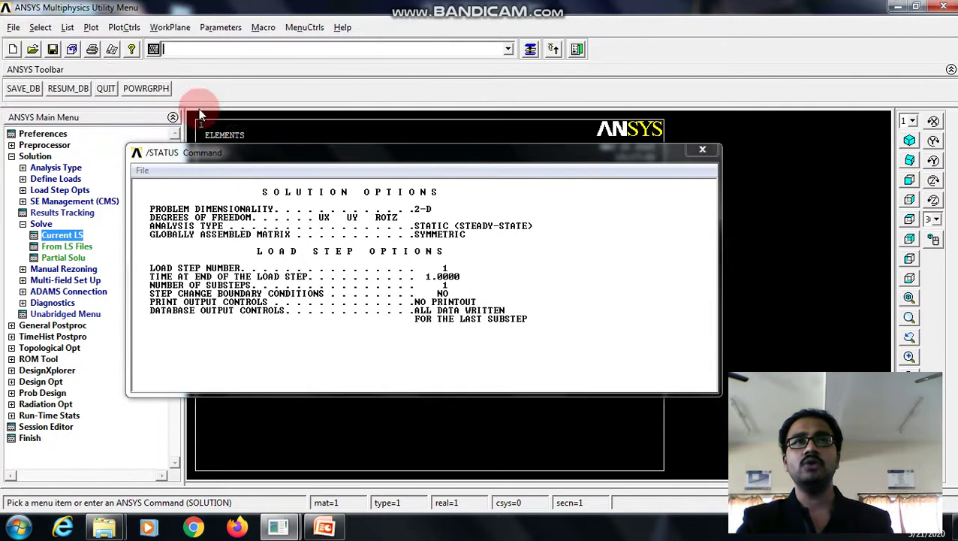
pyautogui.click(701, 149)
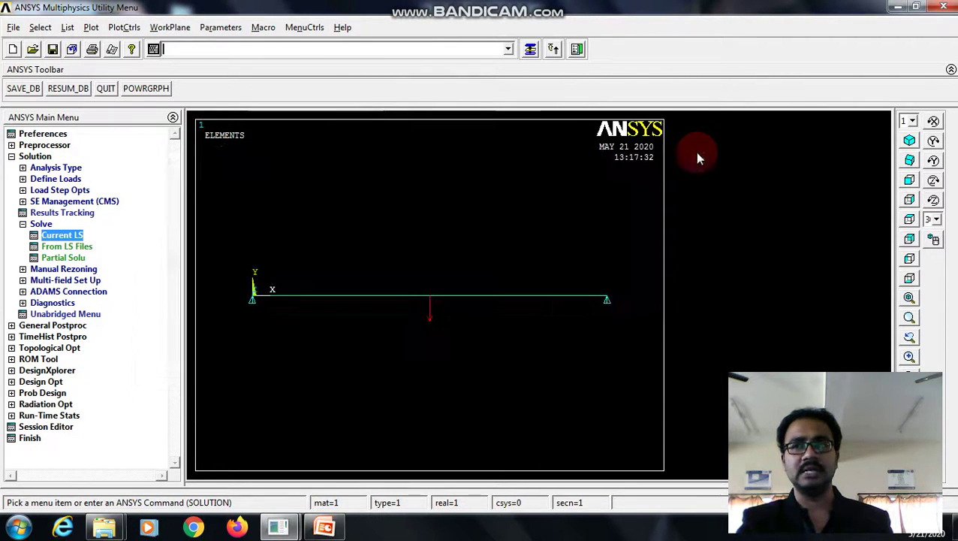
# - Plot the solved beam's deformed shape together with its undeformed shape
pyautogui.click(64, 325)
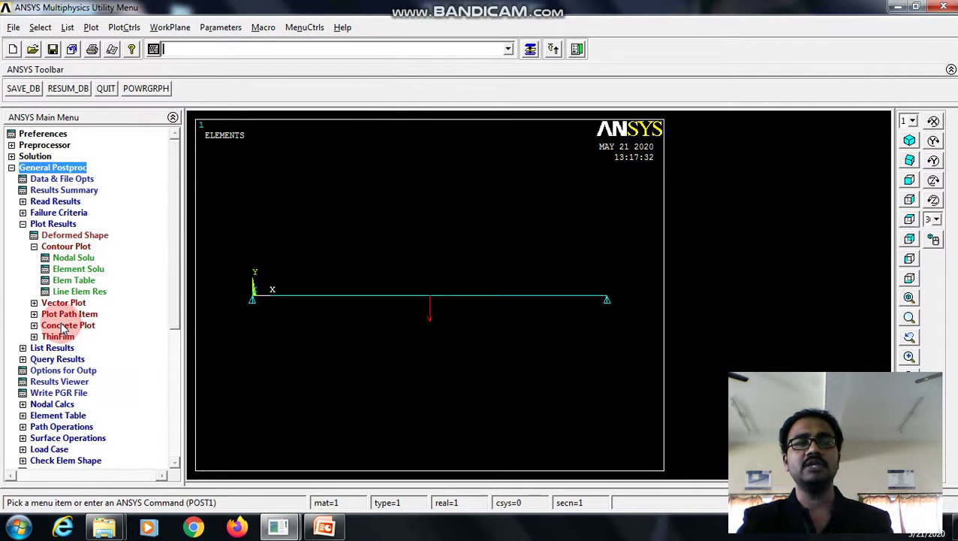
pyautogui.click(63, 247)
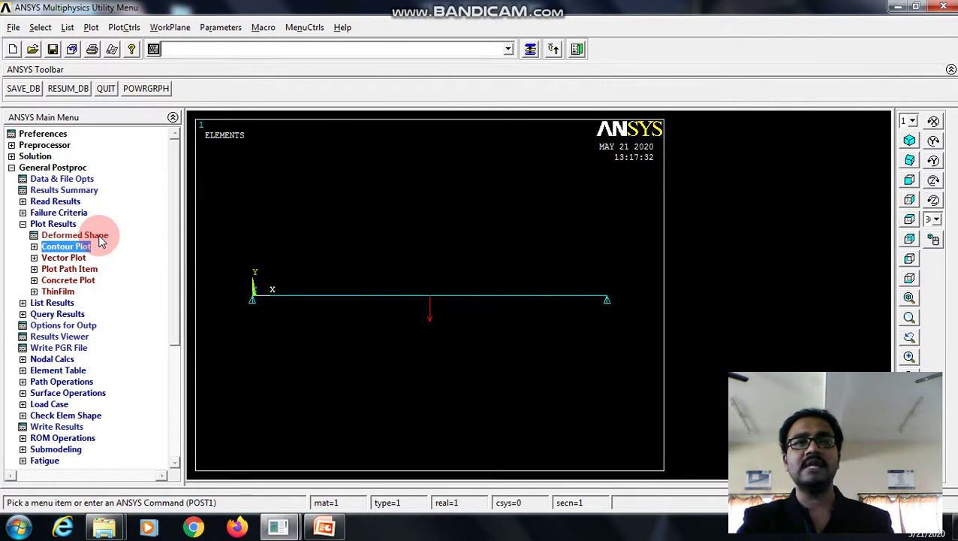
pyautogui.click(98, 235)
pyautogui.click(360, 325)
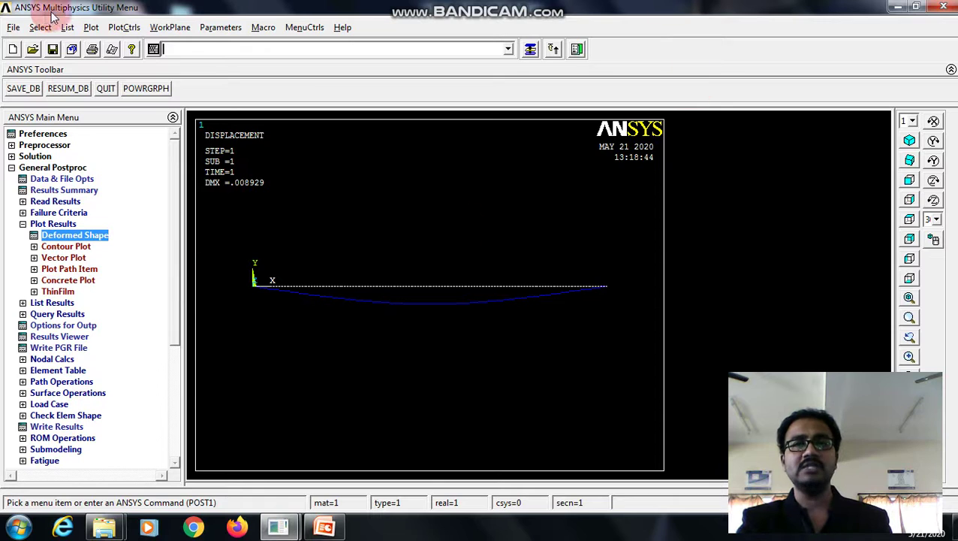
# - Define an element table item by sequence number as SMISC, 2
pyautogui.click(52, 223)
pyautogui.click(72, 305)
pyautogui.click(76, 315)
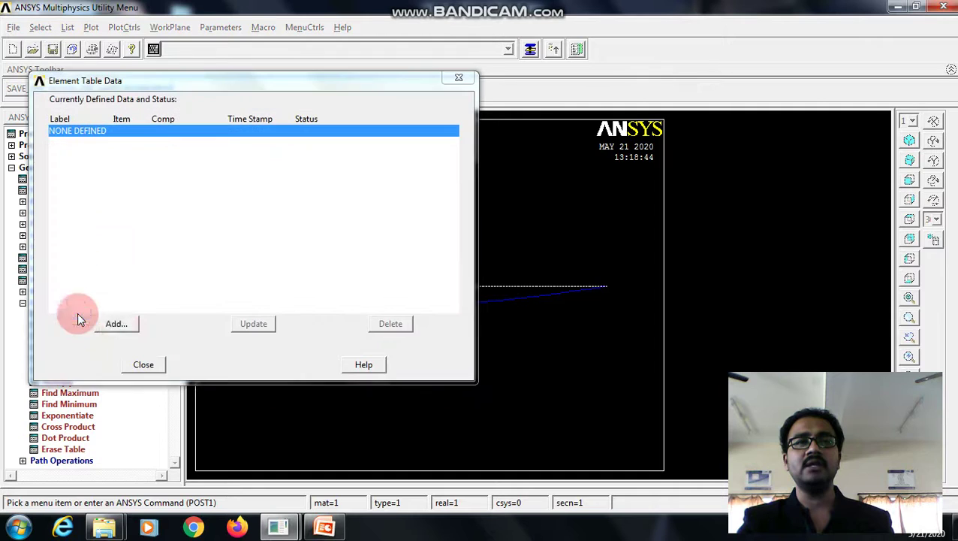
pyautogui.click(118, 324)
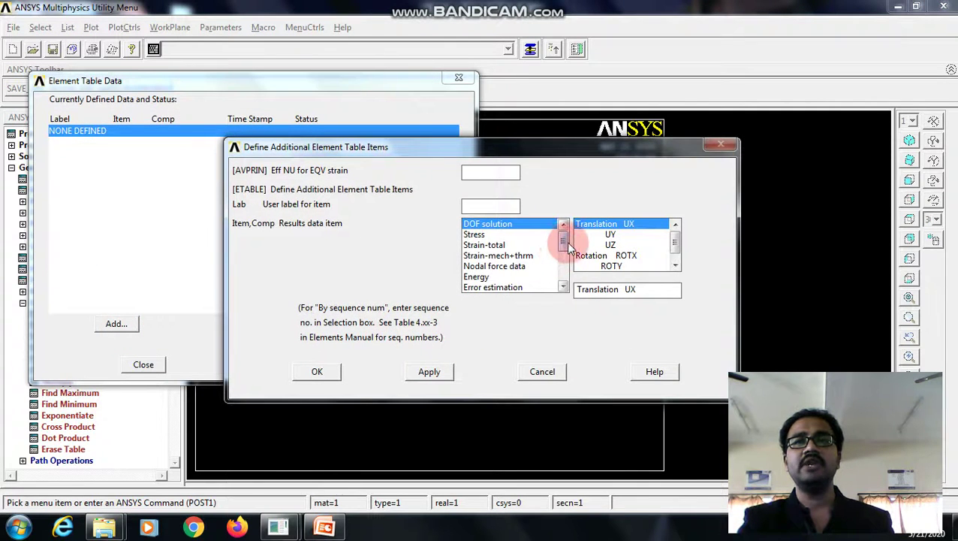
pyautogui.scroll(-5, 565, 255)
pyautogui.click(513, 287)
pyautogui.click(610, 223)
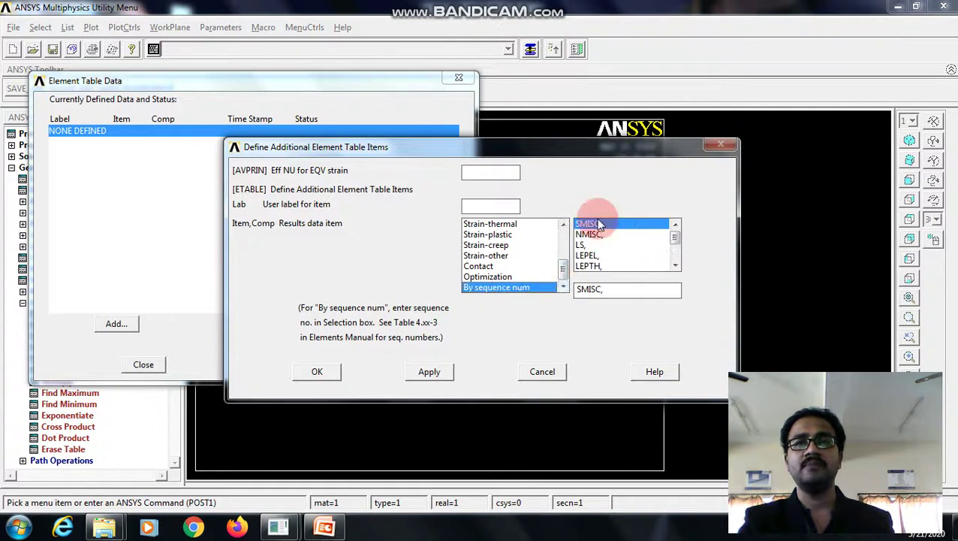
pyautogui.click(613, 289)
pyautogui.write('2')
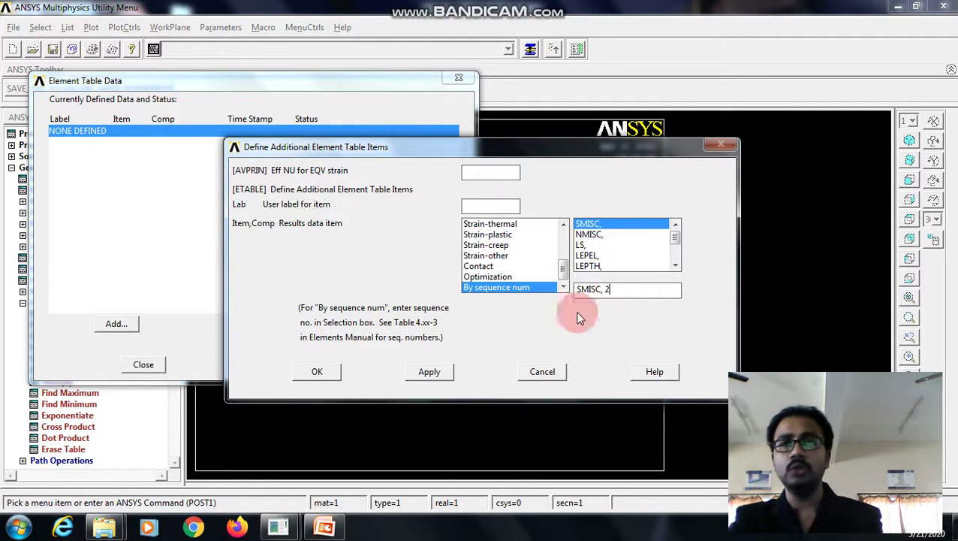
pyautogui.click(430, 371)
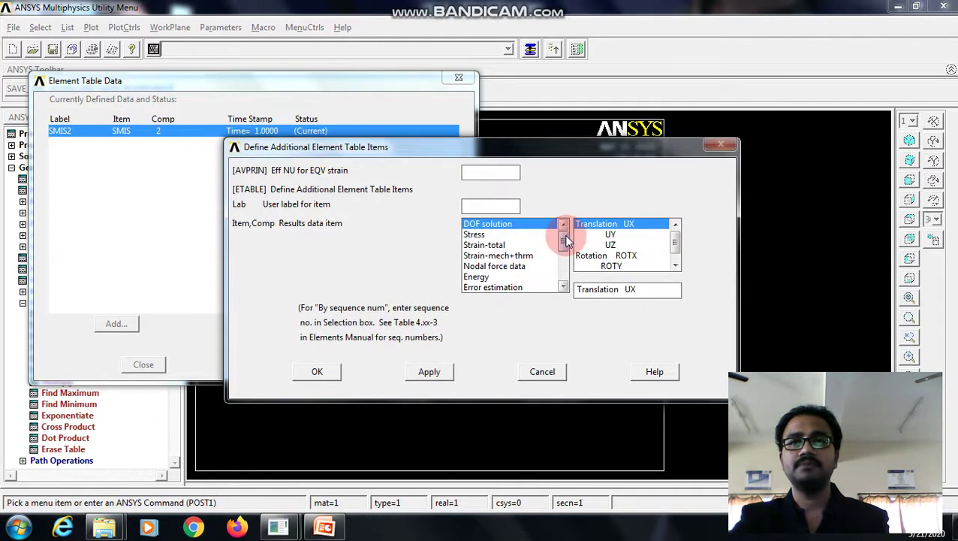
# - Add the by-sequence-number item SMISC, 6 to the element table
pyautogui.moveTo(565, 239); pyautogui.dragTo(564, 279)
pyautogui.click(496, 289)
pyautogui.click(612, 292)
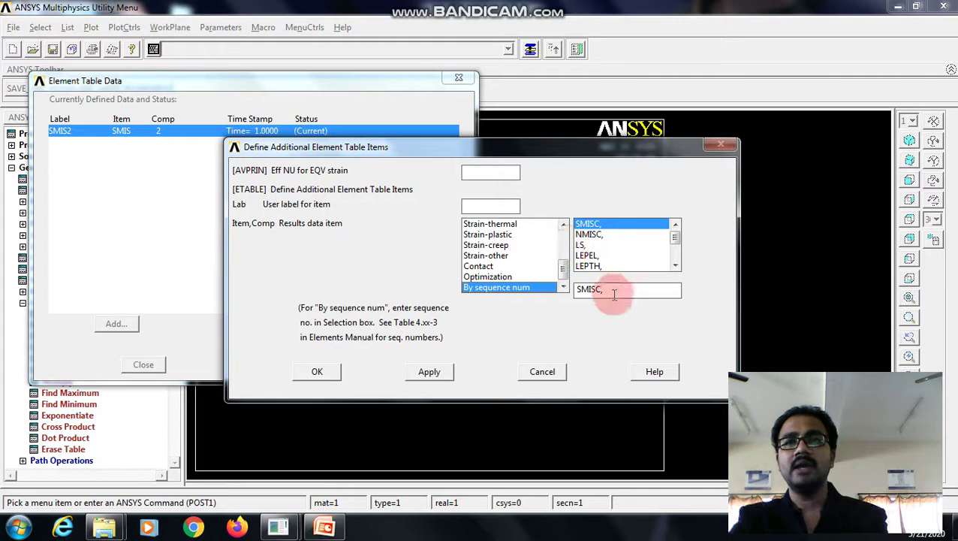
pyautogui.write('6')
pyautogui.click(431, 371)
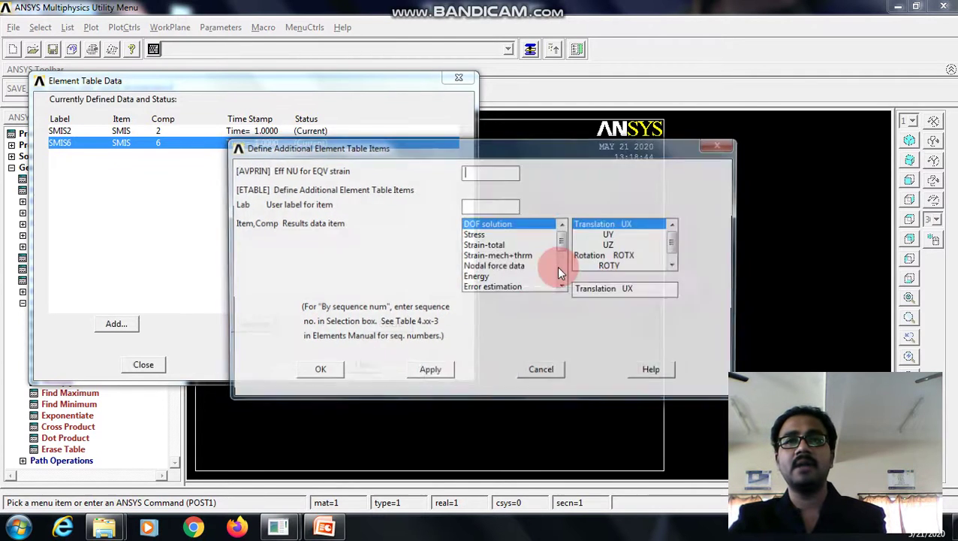
# - Add the by-sequence-number item SMISC, 8 to the element table
pyautogui.moveTo(564, 239); pyautogui.dragTo(564, 279)
pyautogui.click(497, 288)
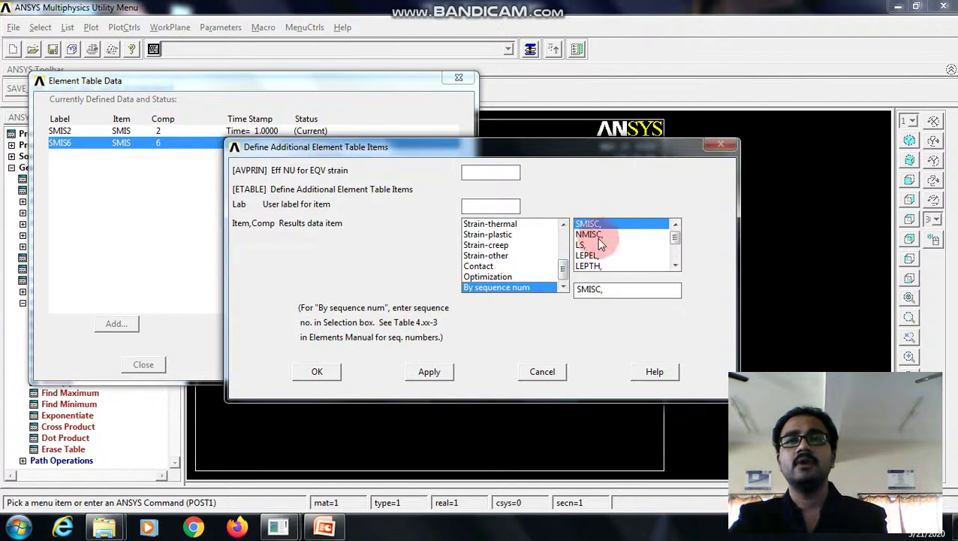
pyautogui.click(615, 290)
pyautogui.write('8')
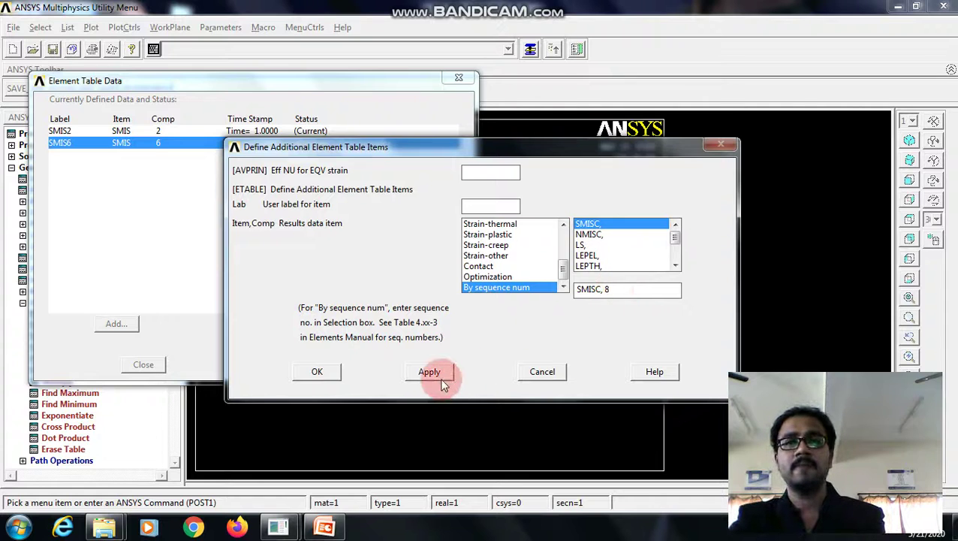
pyautogui.click(430, 372)
# - Add the by-sequence-number item SMISC, 12 to the element table
pyautogui.moveTo(565, 248); pyautogui.dragTo(566, 312)
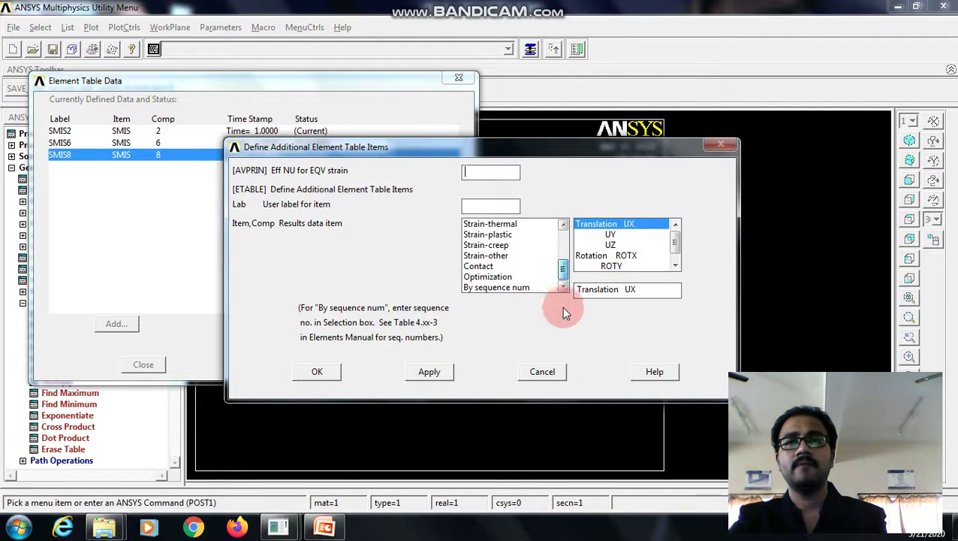
pyautogui.click(515, 287)
pyautogui.click(621, 288)
pyautogui.write('12')
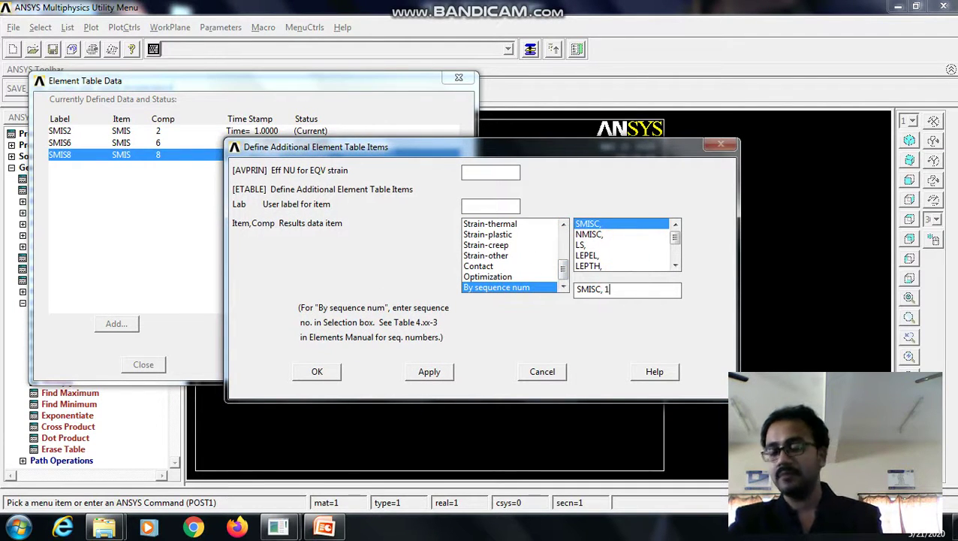
pyautogui.click(429, 371)
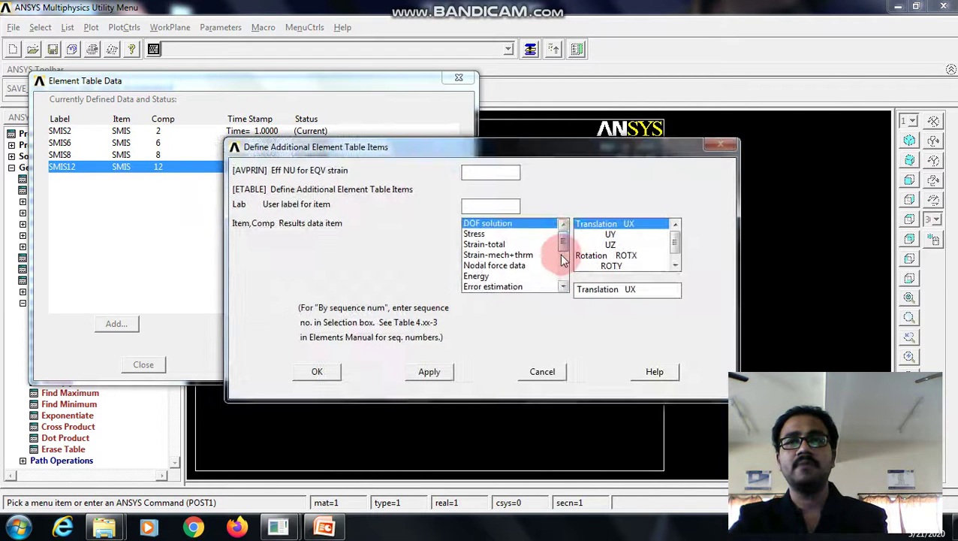
# - Add the by-sequence-number item NMISC, 1 to the element table
pyautogui.moveTo(563, 242); pyautogui.dragTo(565, 289)
pyautogui.click(497, 288)
pyautogui.click(610, 289)
pyautogui.write('1')
pyautogui.click(429, 371)
# - Add the by-sequence-number item NMISC, 3 to the element table and close the element table data
pyautogui.moveTo(564, 228); pyautogui.dragTo(563, 291)
pyautogui.click(510, 288)
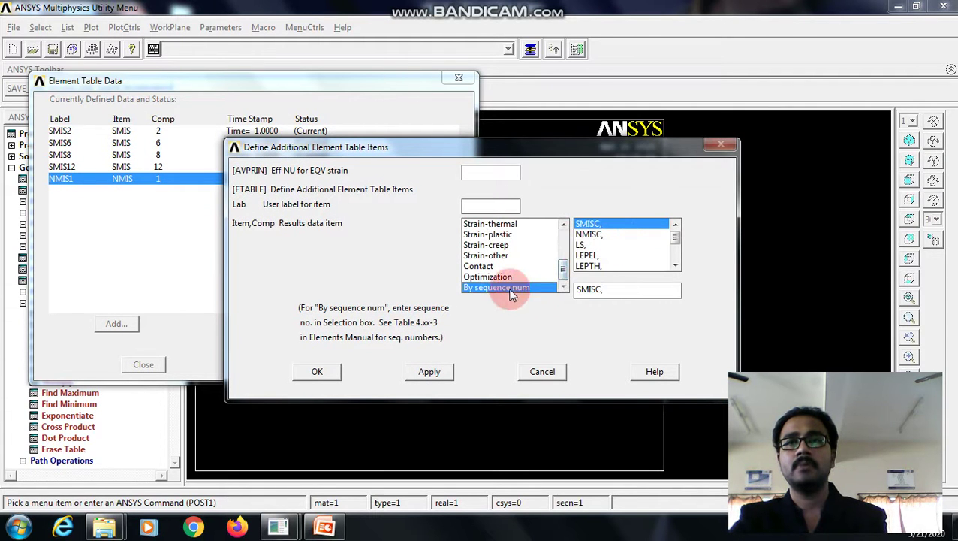
pyautogui.click(591, 235)
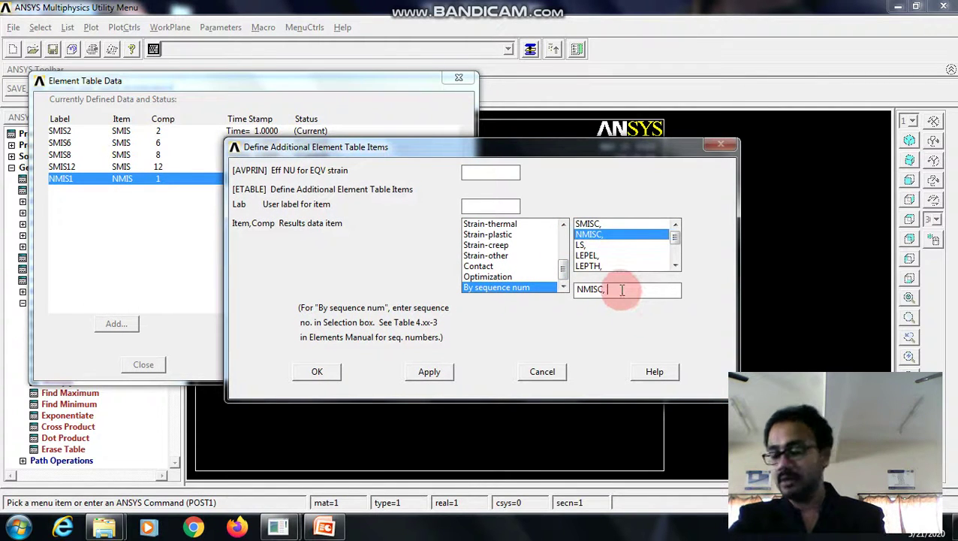
pyautogui.write('3')
pyautogui.click(317, 372)
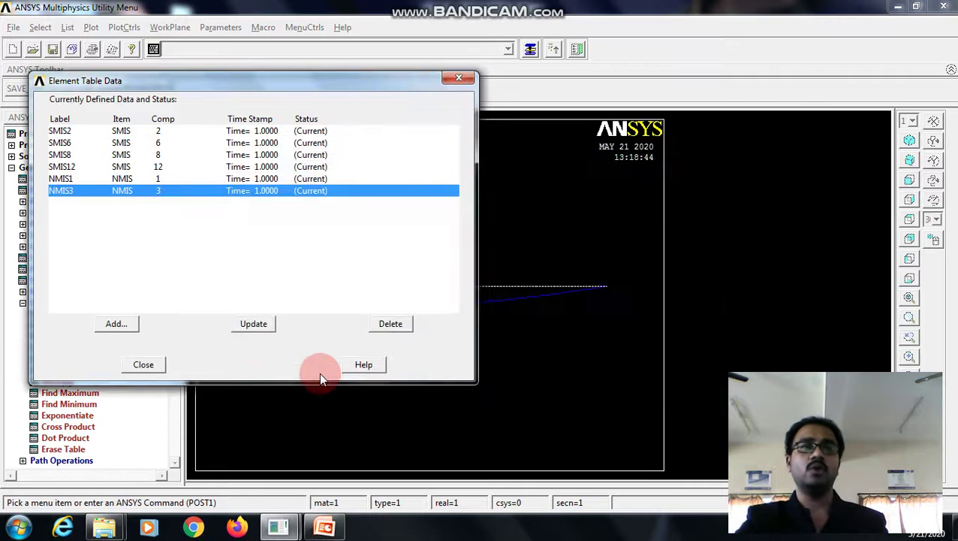
pyautogui.click(145, 364)
# - Plot the bending stress as line element results with NMIS1 at node I and NMIS3 at node J on the undeformed shape
pyautogui.click(60, 224)
pyautogui.click(66, 247)
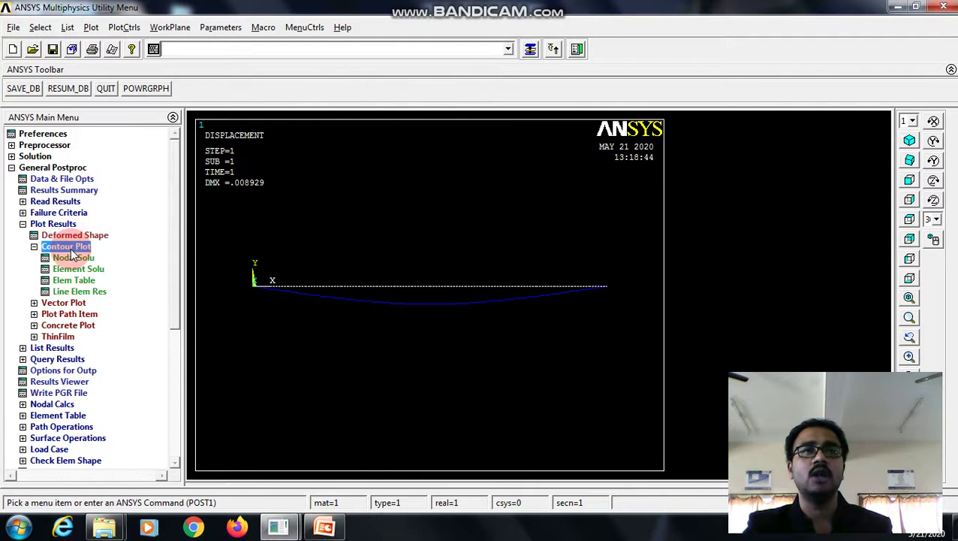
pyautogui.click(79, 292)
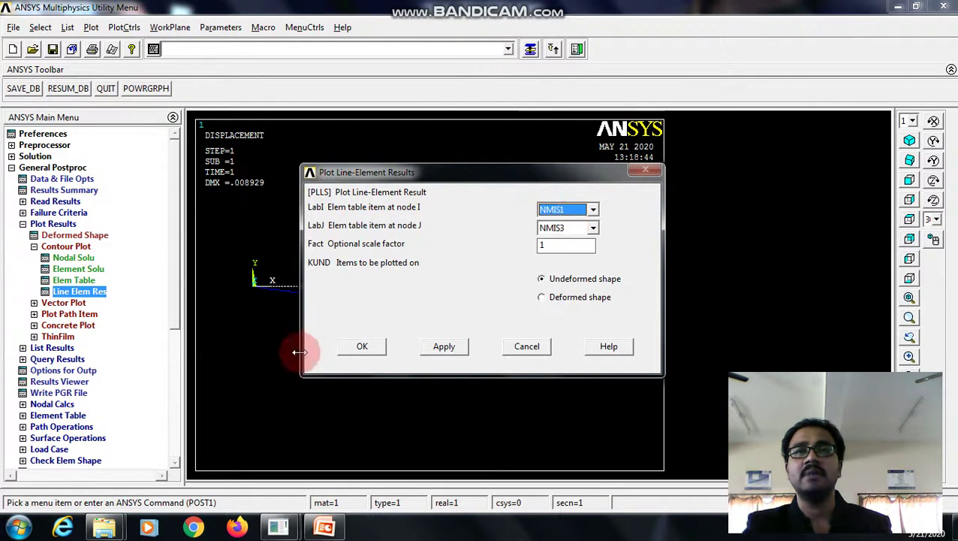
pyautogui.click(361, 346)
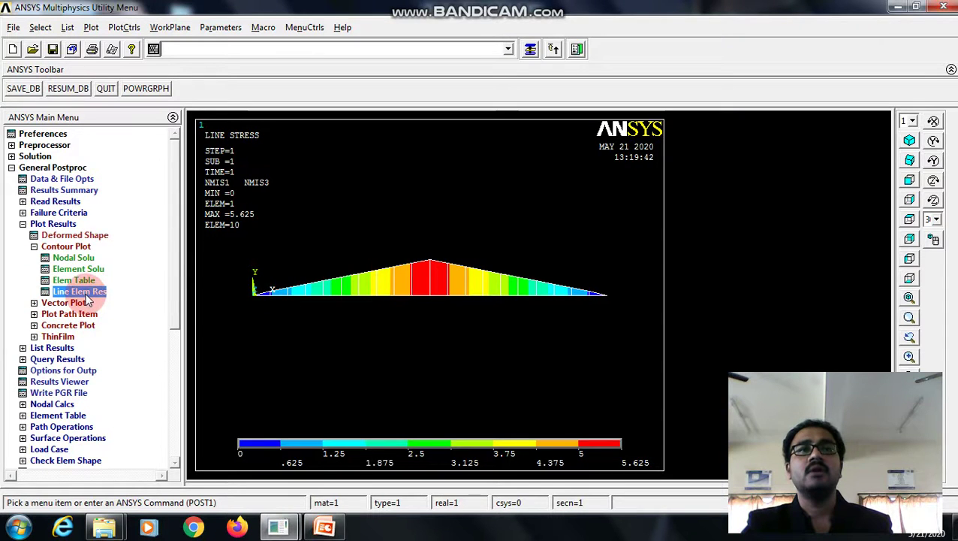
# - Plot the shear force diagram as line element results with SMIS2 at node I and SMIS8 at node J
pyautogui.click(593, 211)
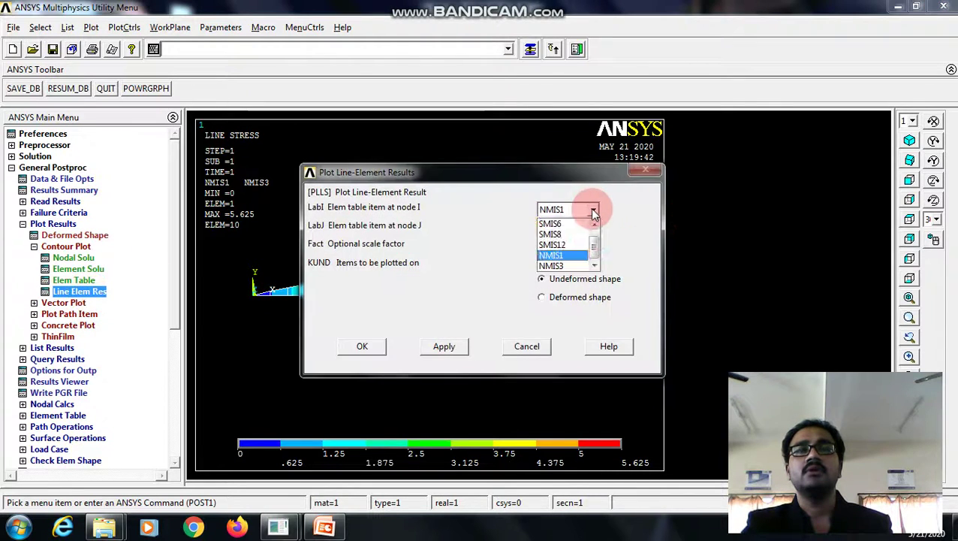
pyautogui.scroll(3, 593, 226)
pyautogui.click(574, 233)
pyautogui.click(592, 227)
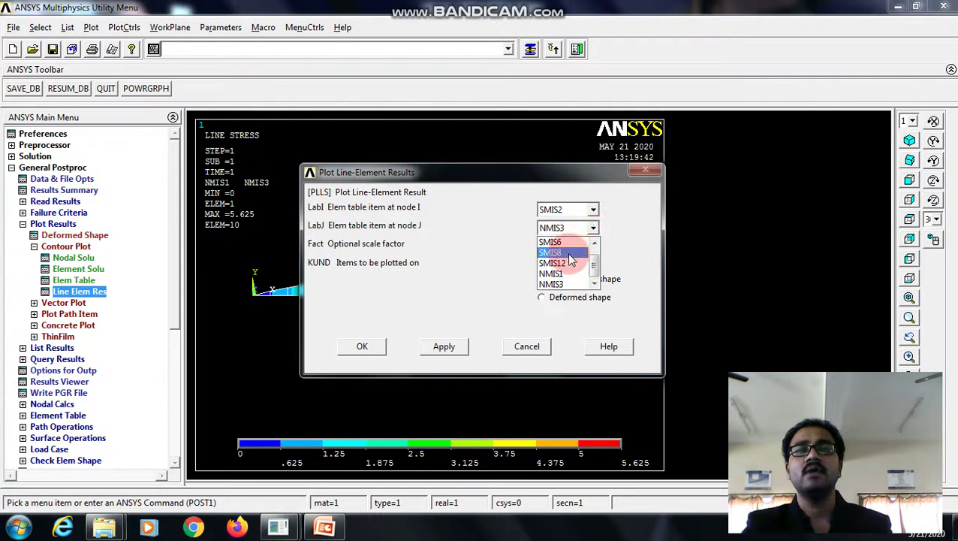
pyautogui.click(362, 346)
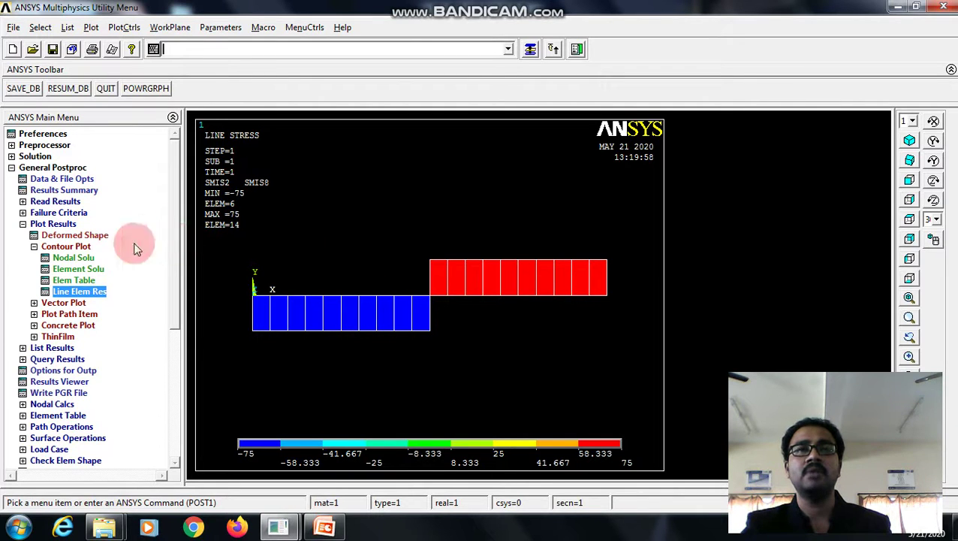
# - Plot the bending moment diagram as line element results with SMIS6 at node I and SMIS12 at node J
pyautogui.click(88, 294)
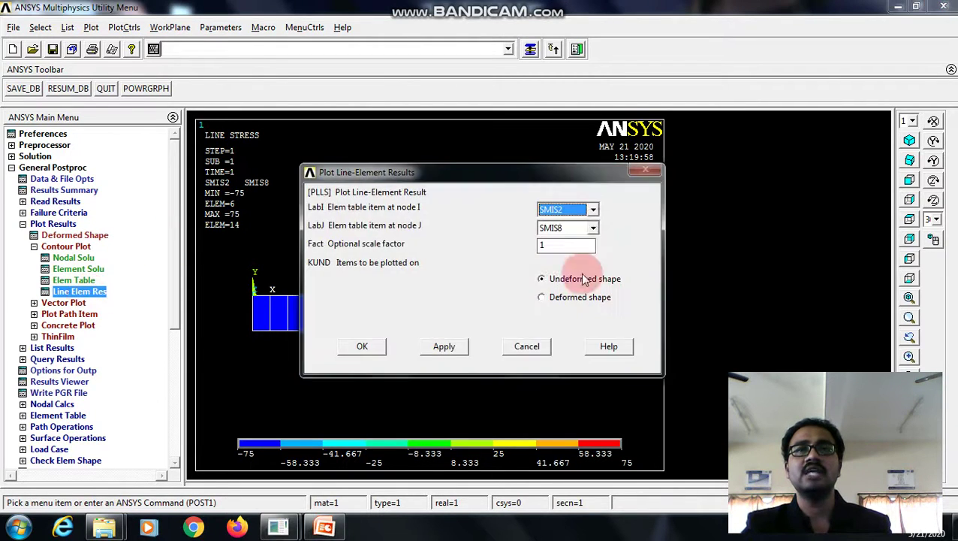
pyautogui.click(593, 209)
pyautogui.click(568, 235)
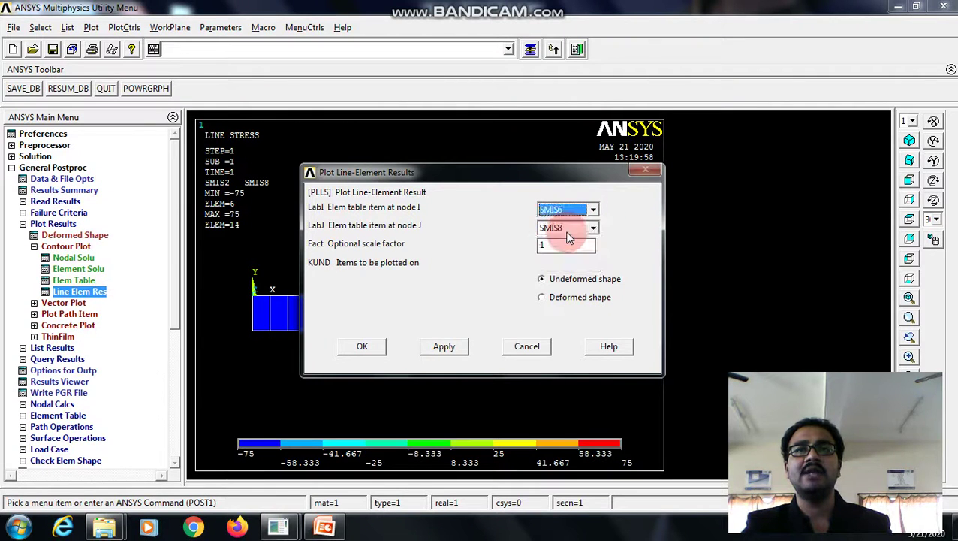
pyautogui.click(593, 228)
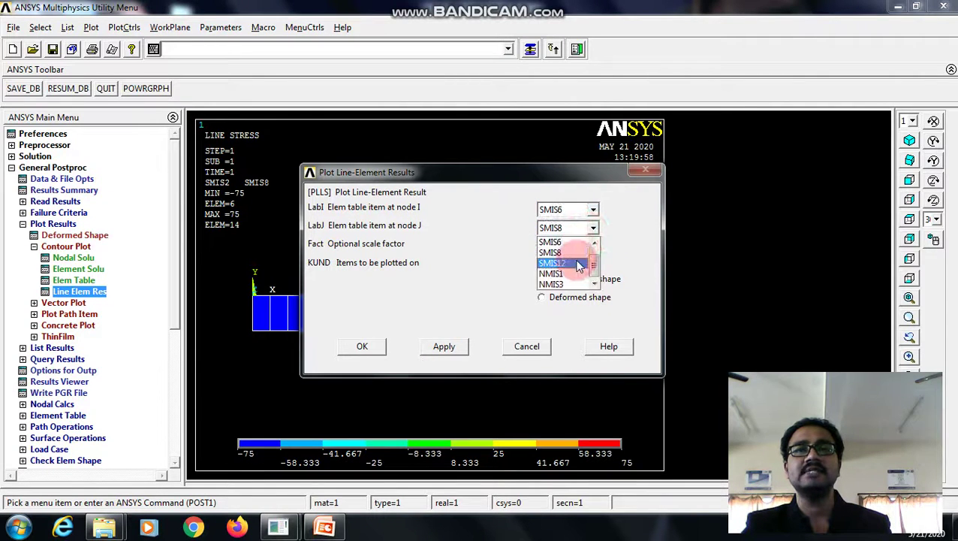
pyautogui.click(575, 263)
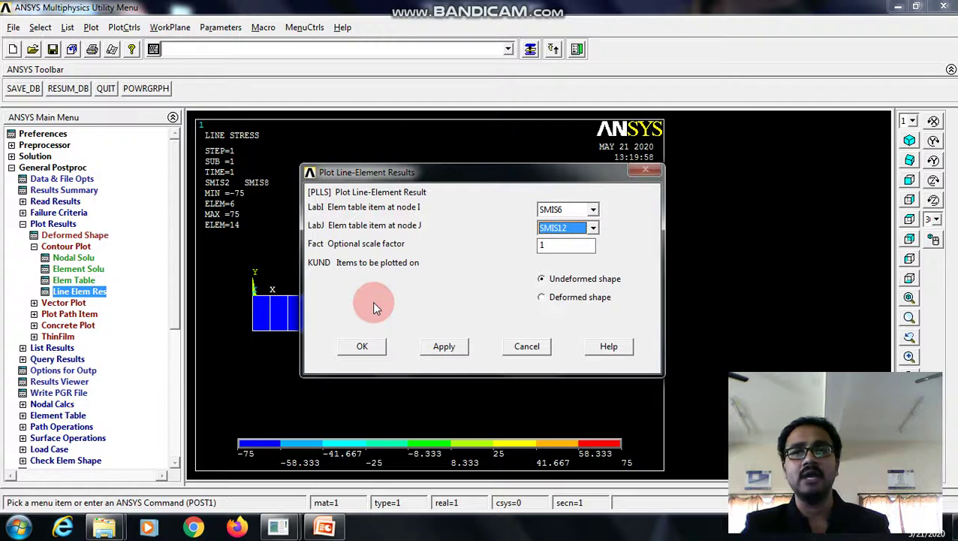
pyautogui.click(362, 347)
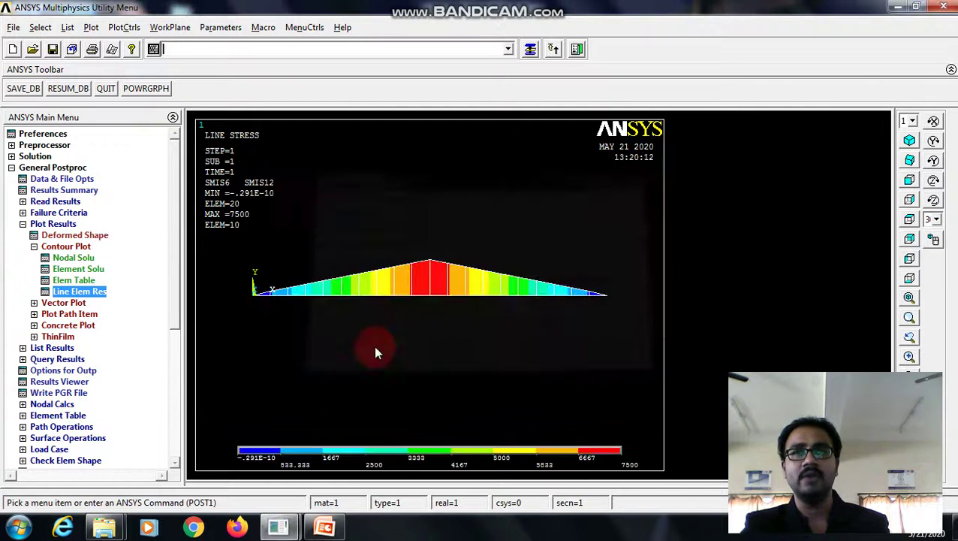